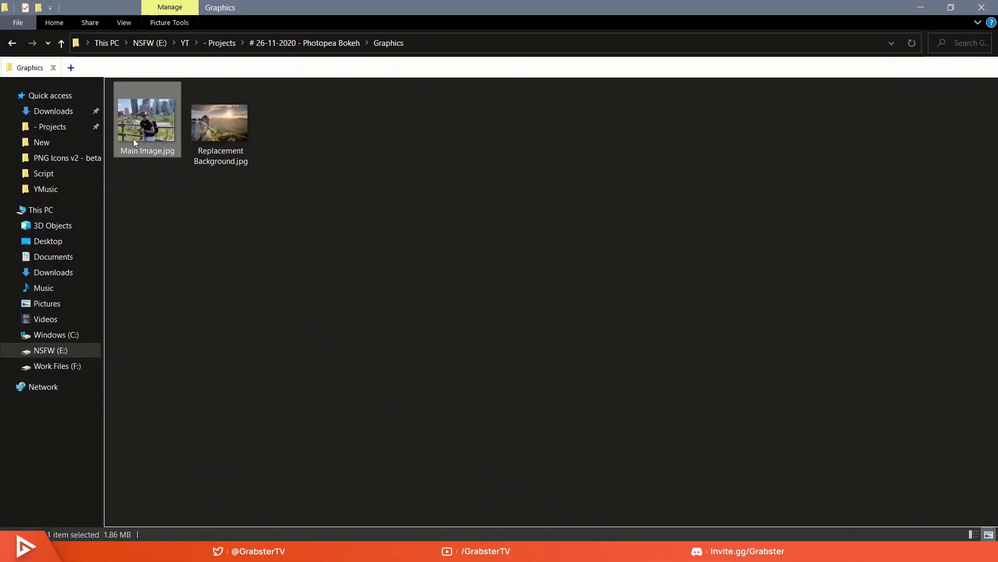
# - Open Main Image.jpg from the Graphics folder in Photopea
pyautogui.moveTo(133, 140); pyautogui.dragTo(358, 237)
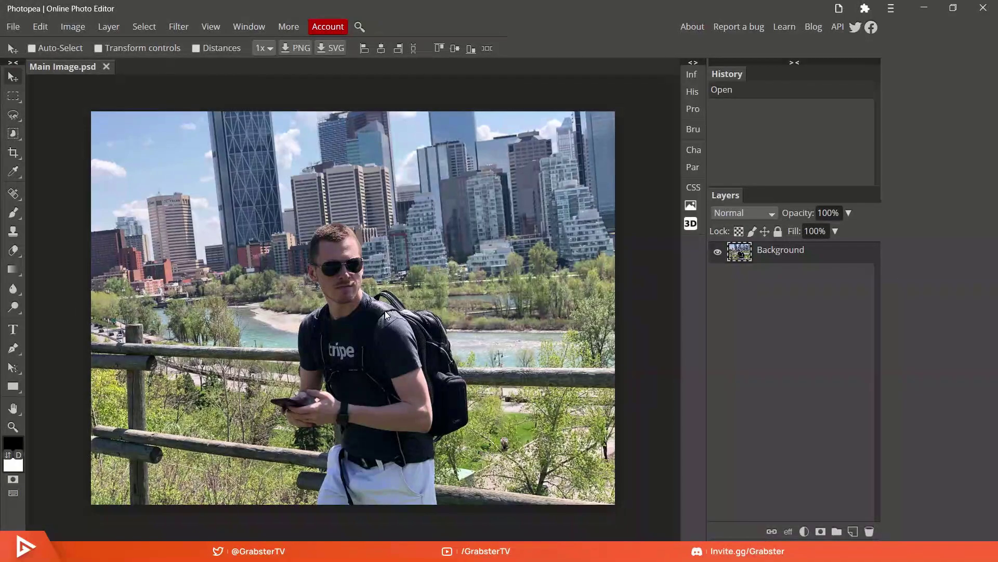
pyautogui.scroll(5, 347, 299)
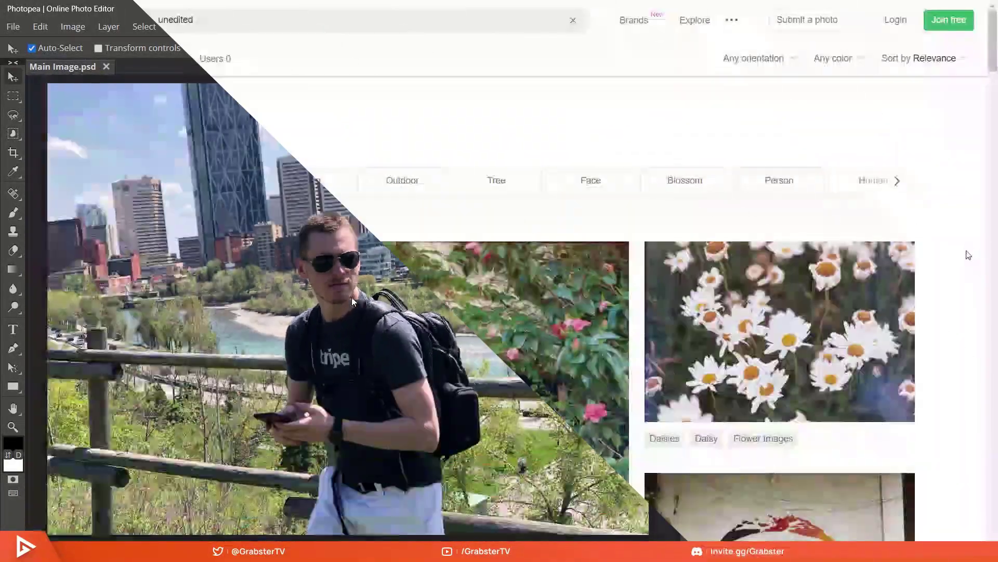
# - Browse the Unsplash photo results for the search term "unedited"
pyautogui.scroll(-10, 967, 254)
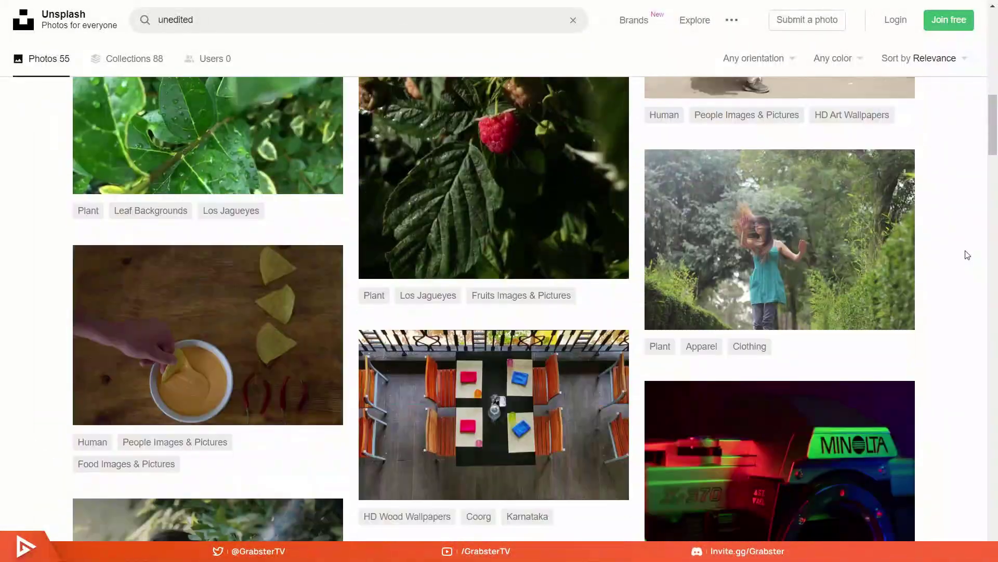
pyautogui.scroll(-15, 967, 255)
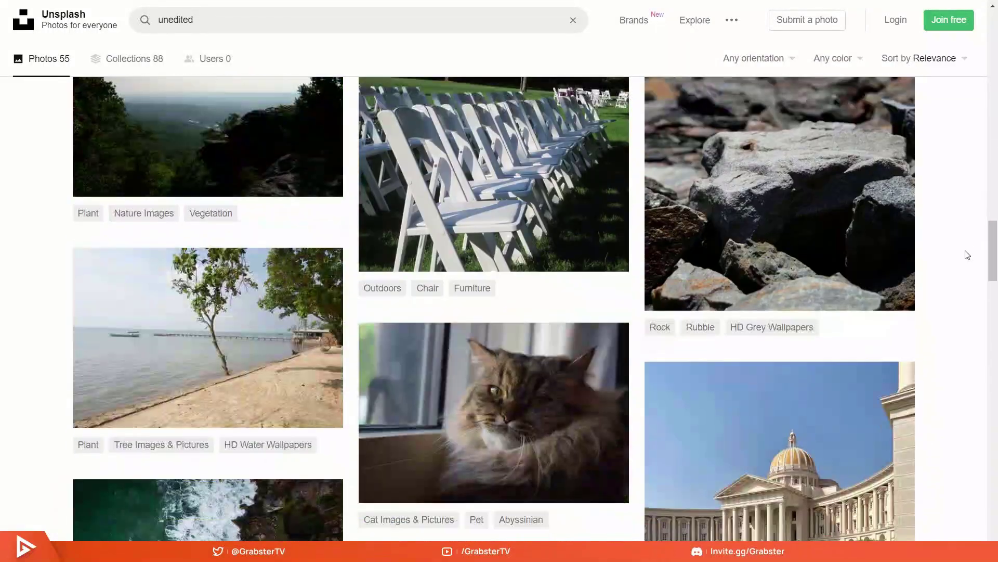
pyautogui.scroll(-15, 967, 255)
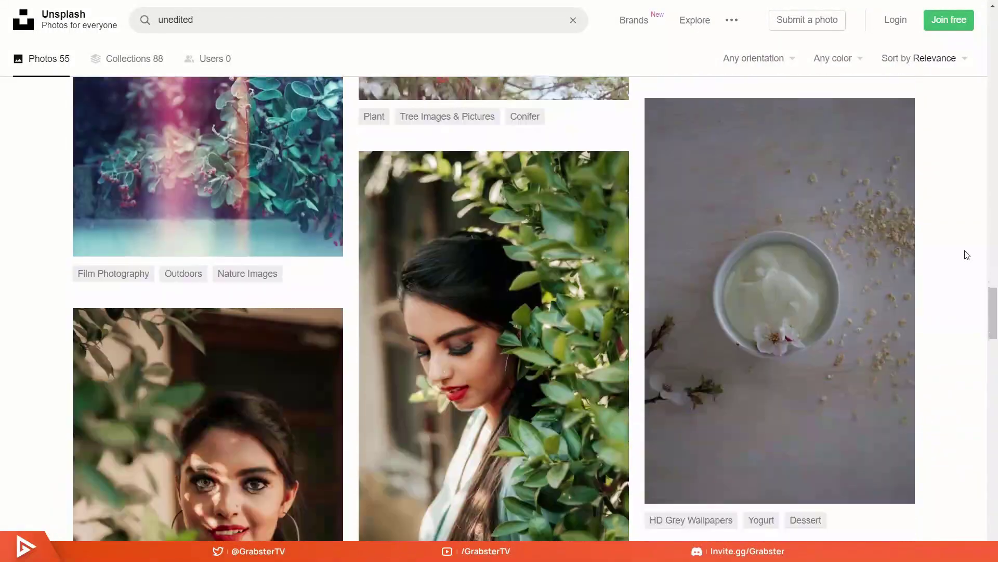
pyautogui.scroll(-4, 968, 255)
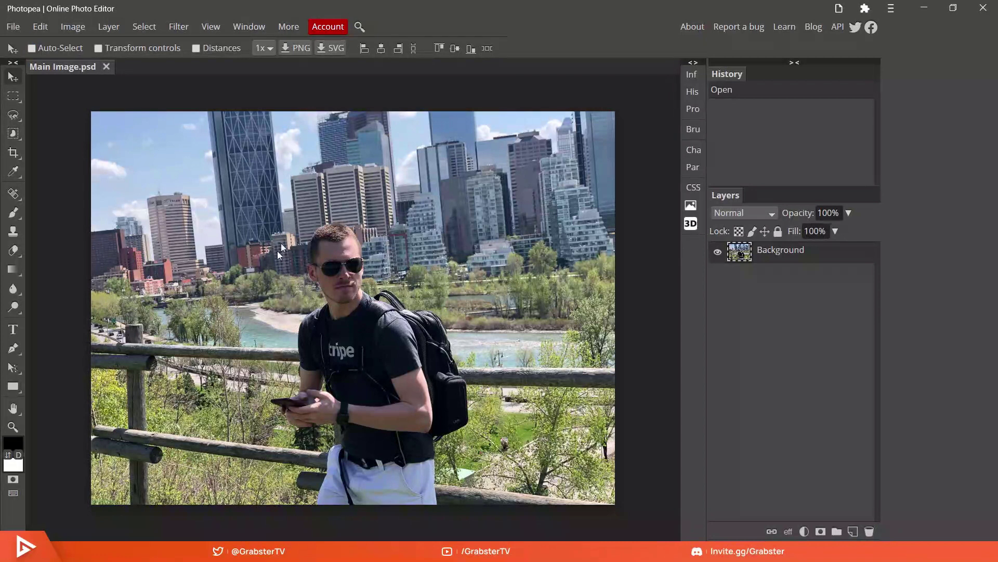
pyautogui.click(21, 98)
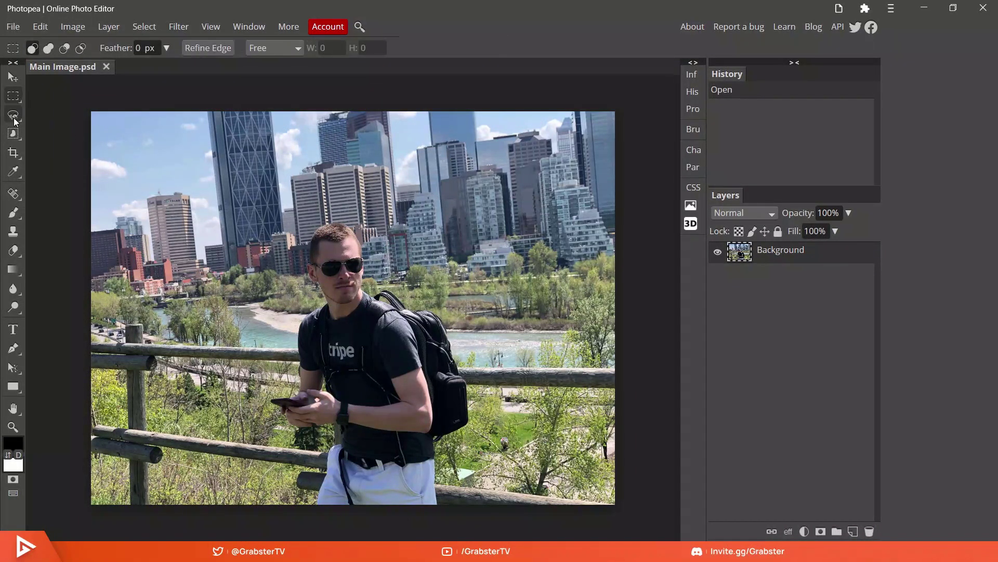
pyautogui.rightClick(13, 114)
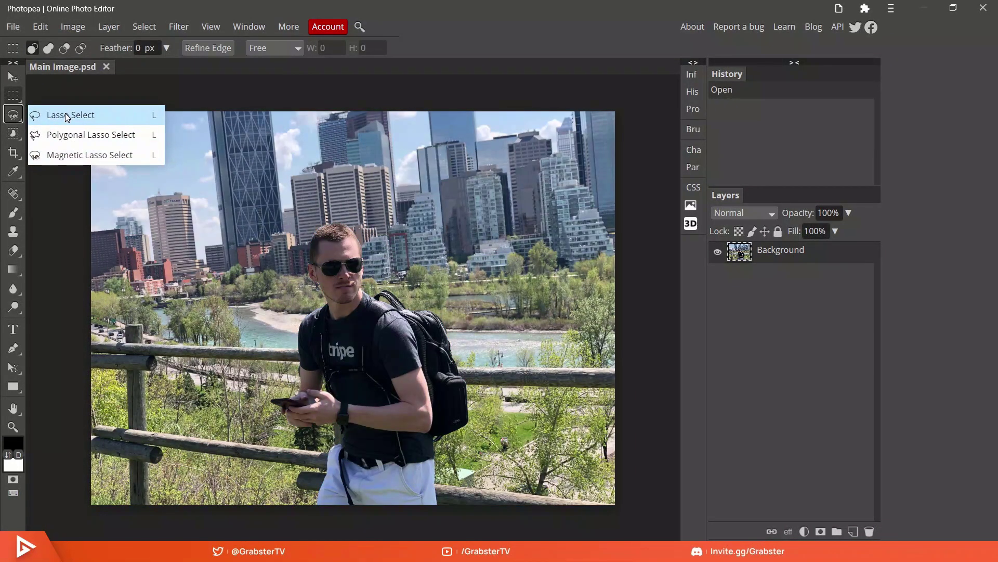
pyautogui.click(13, 349)
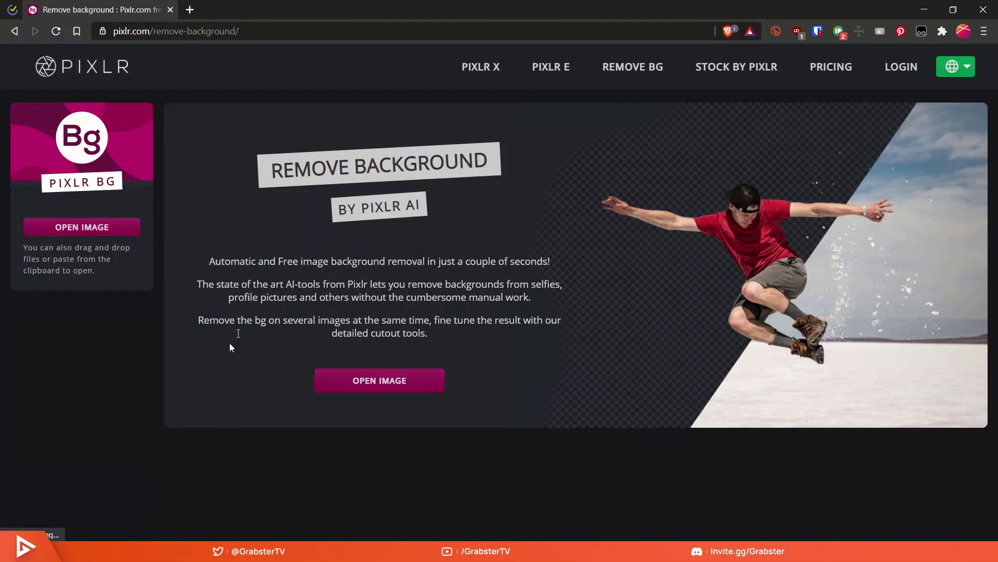
# - Load Main Image.jpg into the Pixlr background remover at Ultra HD size and download the cutout of the man
pyautogui.moveTo(239, 31); pyautogui.dragTo(138, 43)
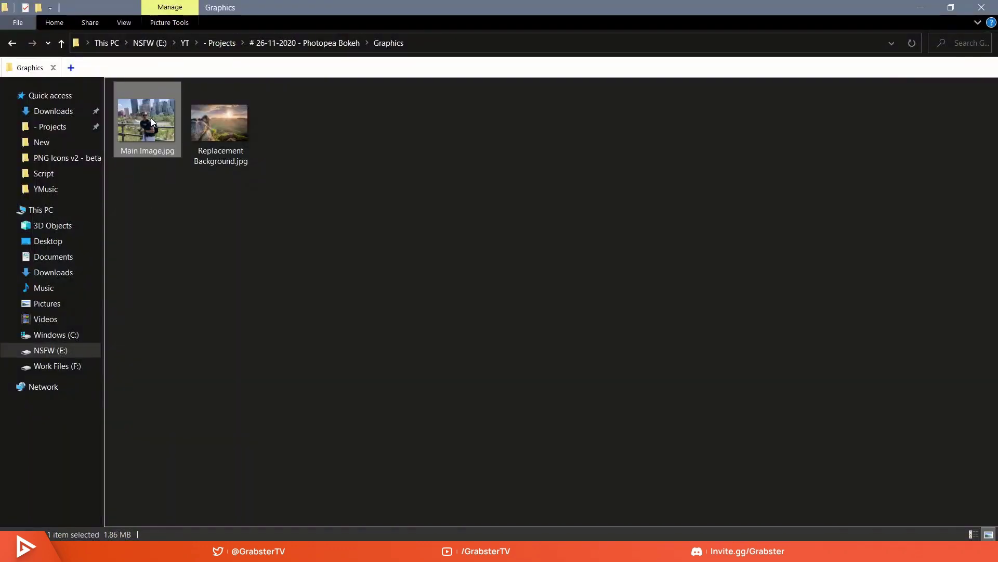
pyautogui.moveTo(151, 118); pyautogui.dragTo(495, 267)
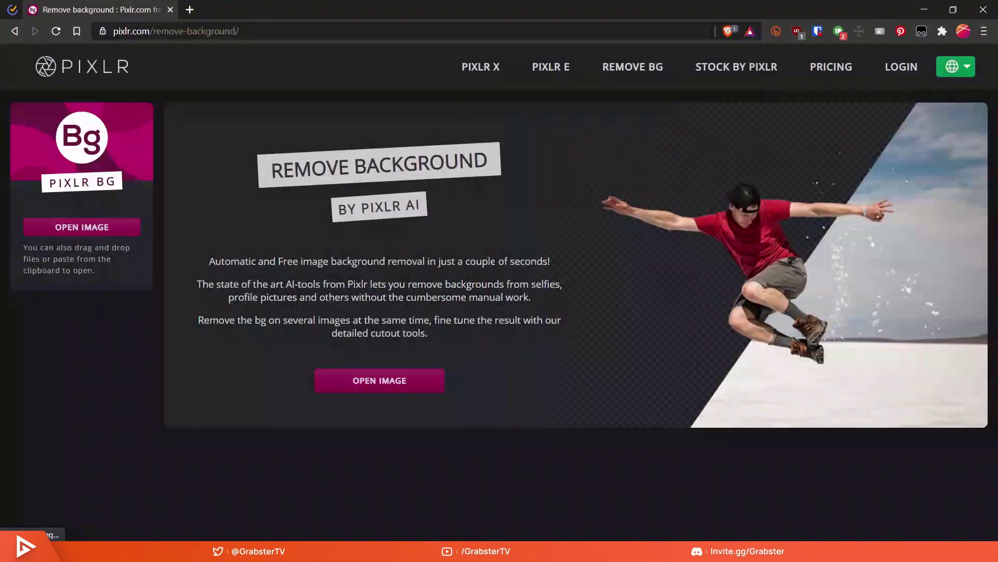
pyautogui.click(432, 322)
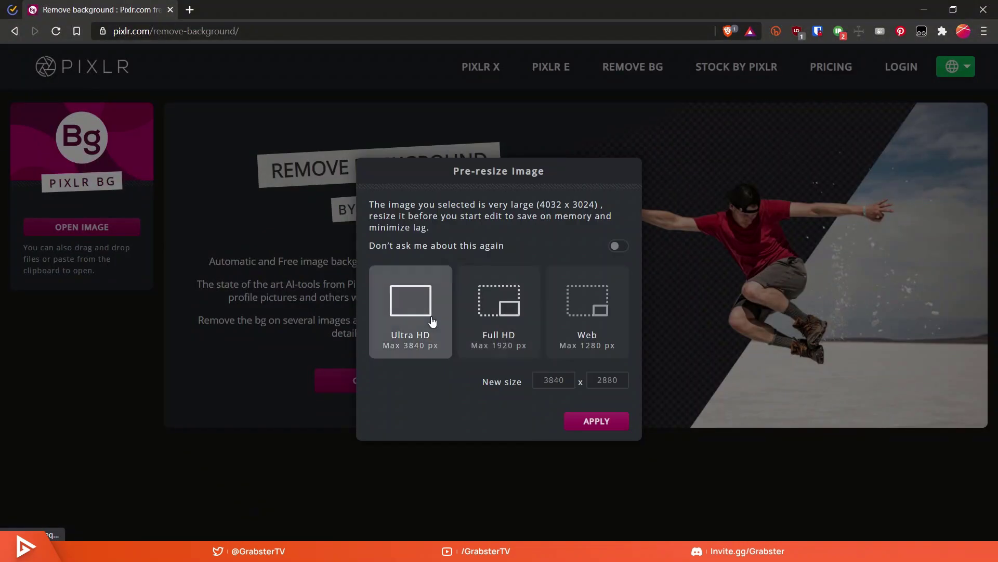
pyautogui.click(598, 421)
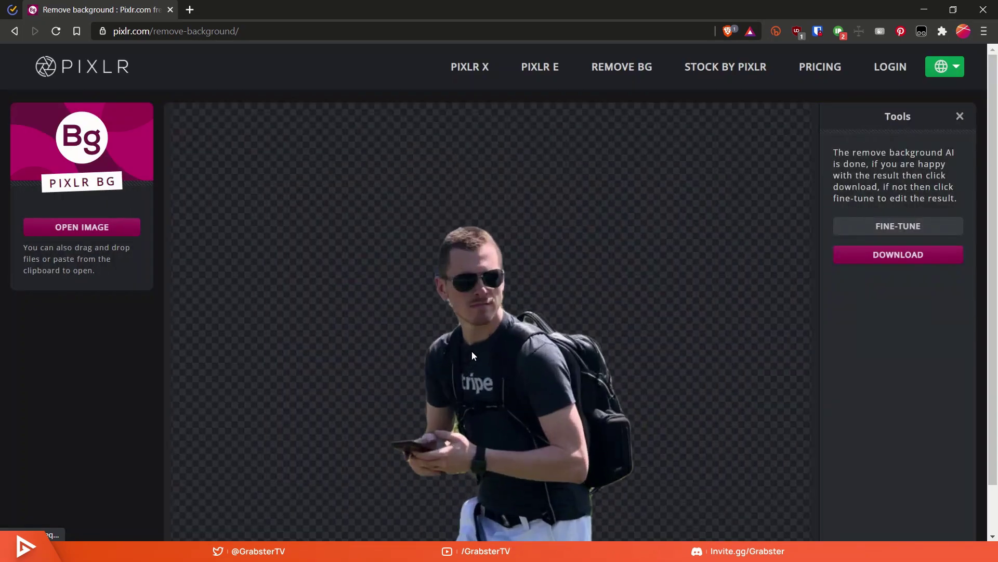
pyautogui.click(892, 255)
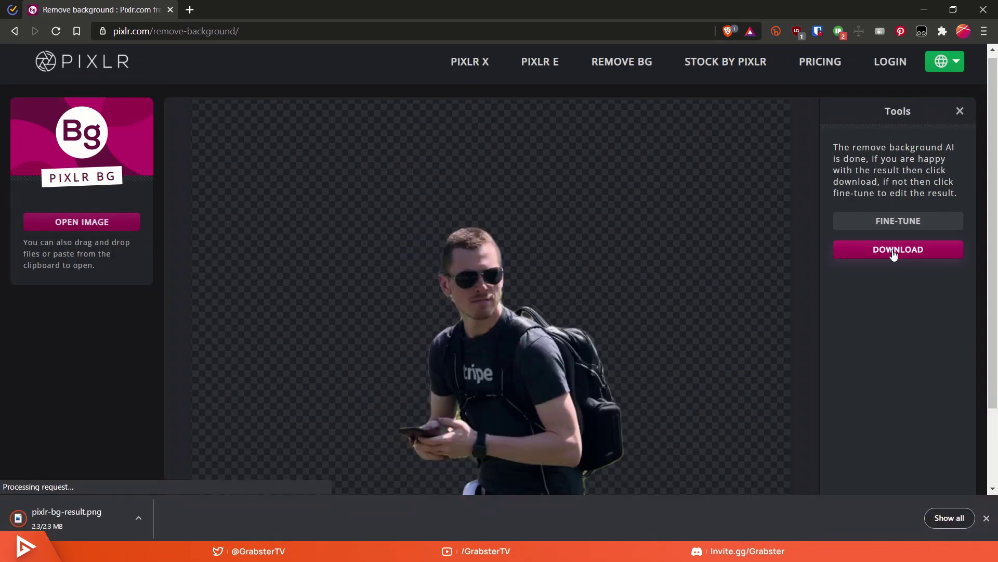
# - Fine-tune the cutout by inverting it so only the background is kept, and download this second version
pyautogui.click(905, 221)
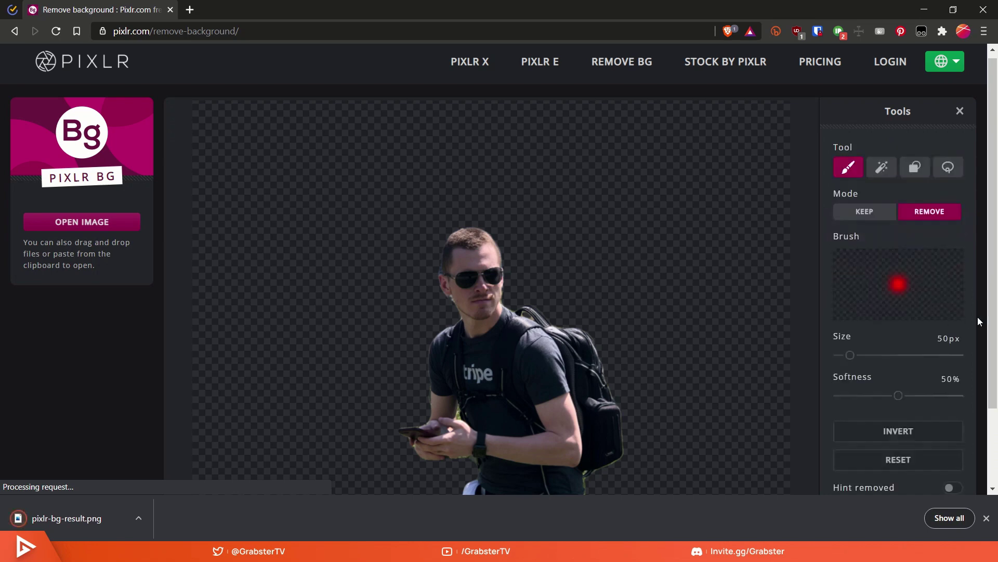
pyautogui.click(893, 442)
pyautogui.scroll(-2, 900, 350)
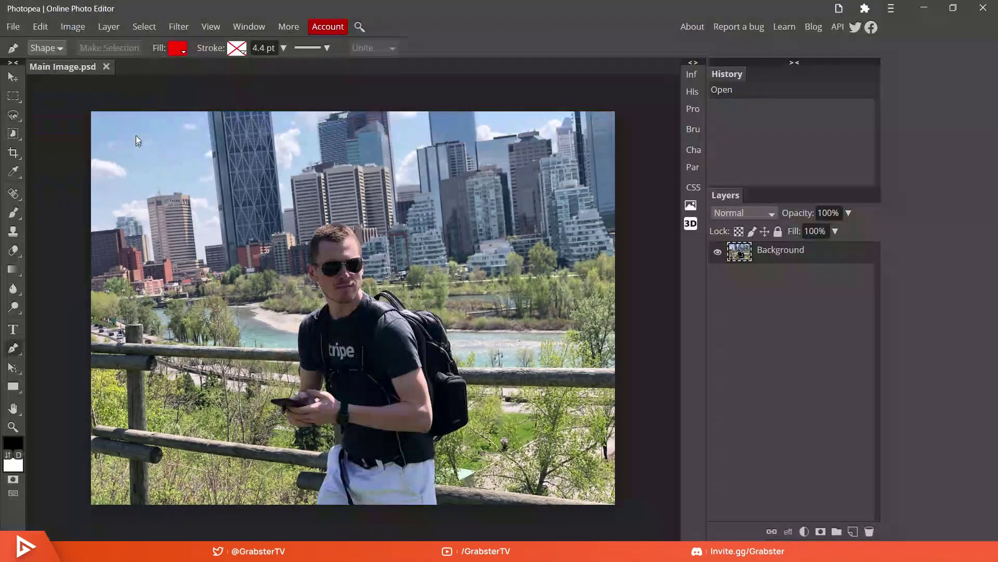
# - Switch to Photopea, close Main Image.psd and open the downloaded pixlr-bg-result.png as a new document
pyautogui.click(107, 66)
pyautogui.click(62, 550)
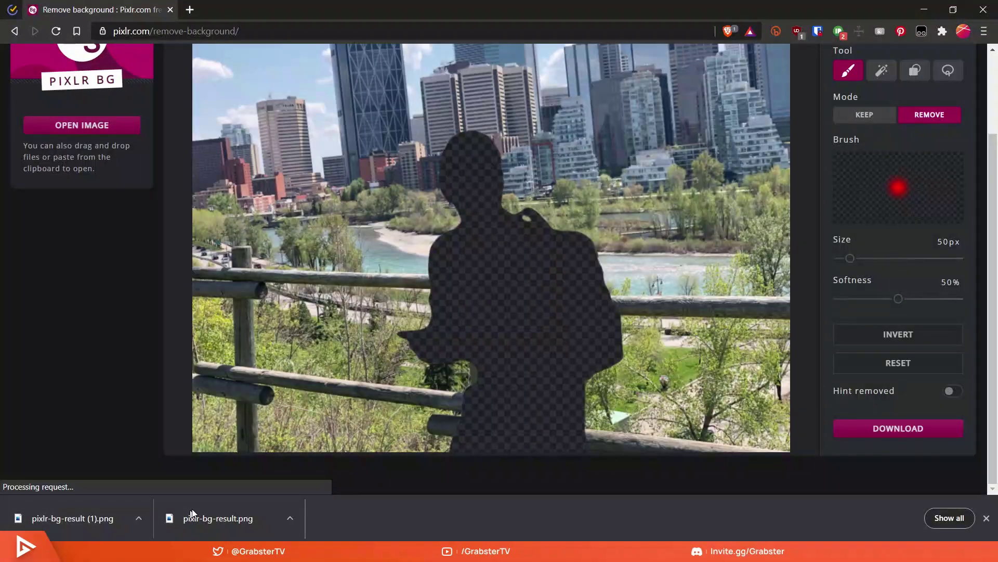
pyautogui.moveTo(187, 517); pyautogui.dragTo(302, 251)
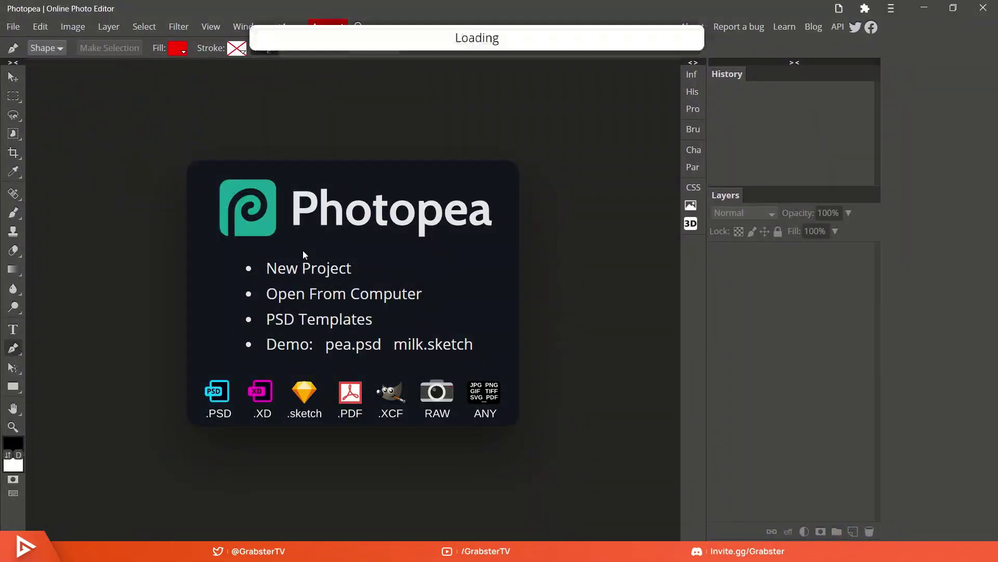
# - Place pixlr-bg-result (1).png into the document and arrange its layer beneath the cutout of the man
pyautogui.click(64, 550)
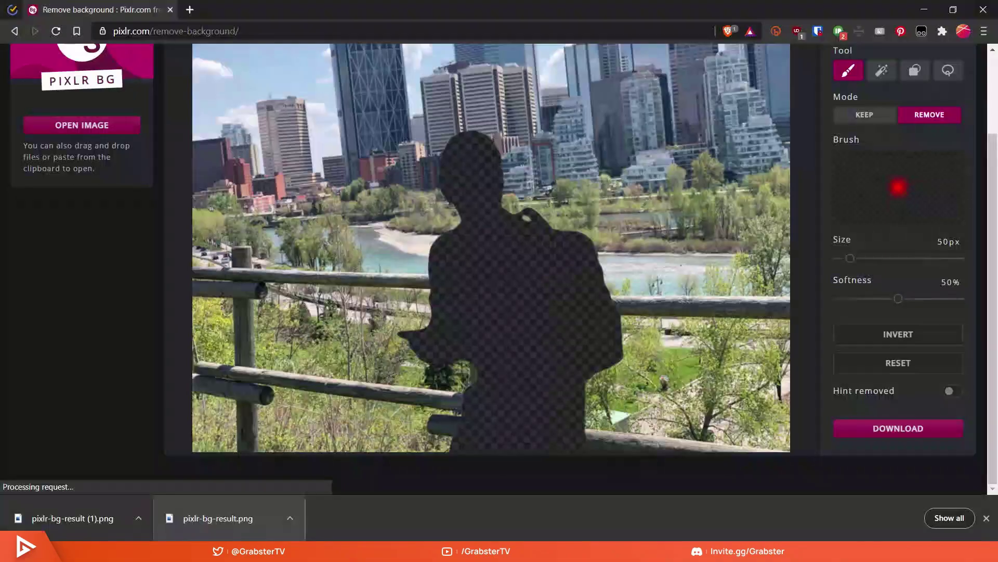
pyautogui.moveTo(46, 522); pyautogui.dragTo(310, 347)
pyautogui.moveTo(743, 273); pyautogui.dragTo(782, 250)
# - Rename the cutout layer "Foreground Subject" and the layer below it "Background"
pyautogui.doubleClick(783, 249)
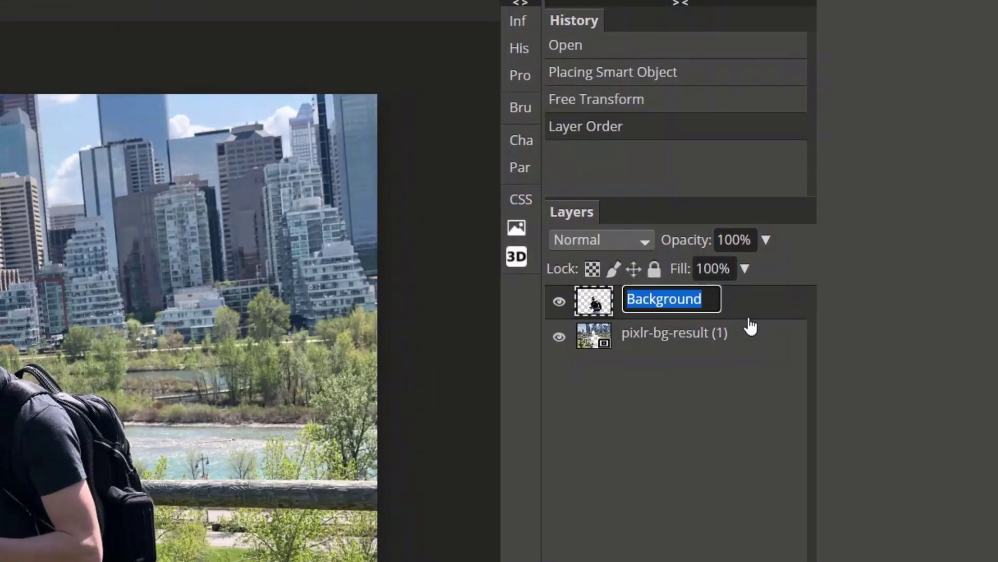
pyautogui.write('Foreground Subject')
pyautogui.doubleClick(749, 327)
pyautogui.write('Background')
pyautogui.press('Return')
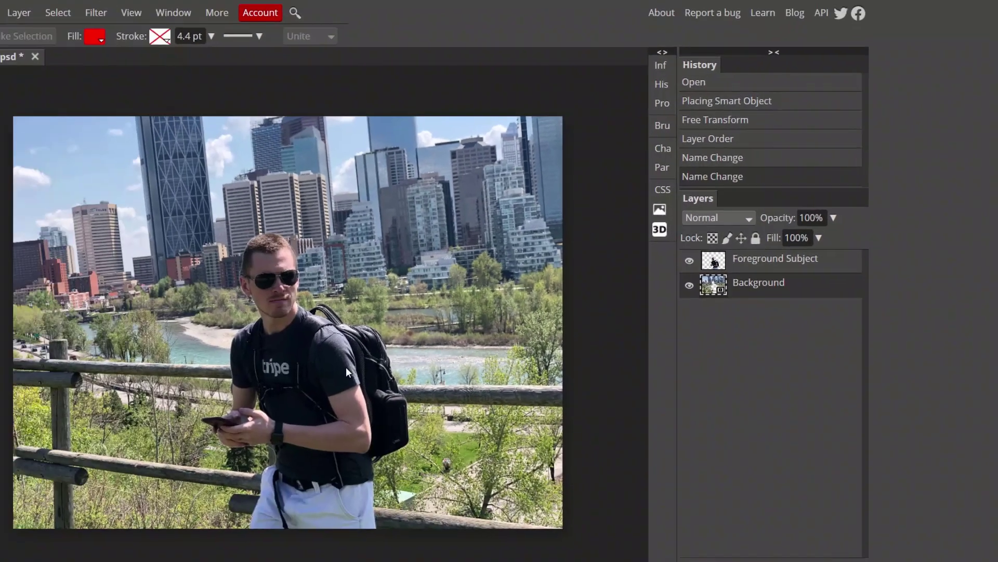
# - Apply a Lens Blur with radius 30 to the Background layer and check the edges around the man's head
pyautogui.click(178, 26)
pyautogui.moveTo(232, 154)
pyautogui.click(343, 257)
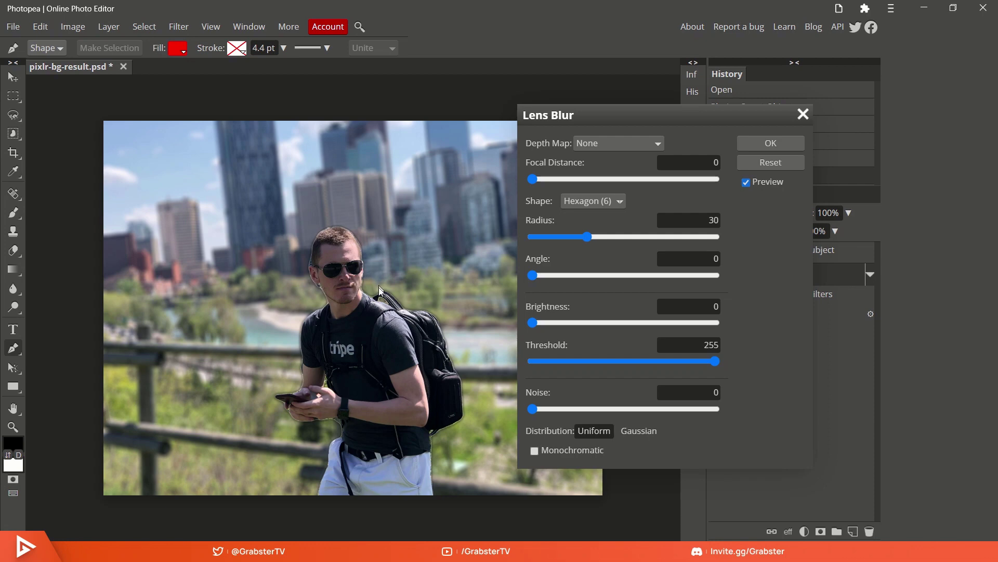
pyautogui.press('Return')
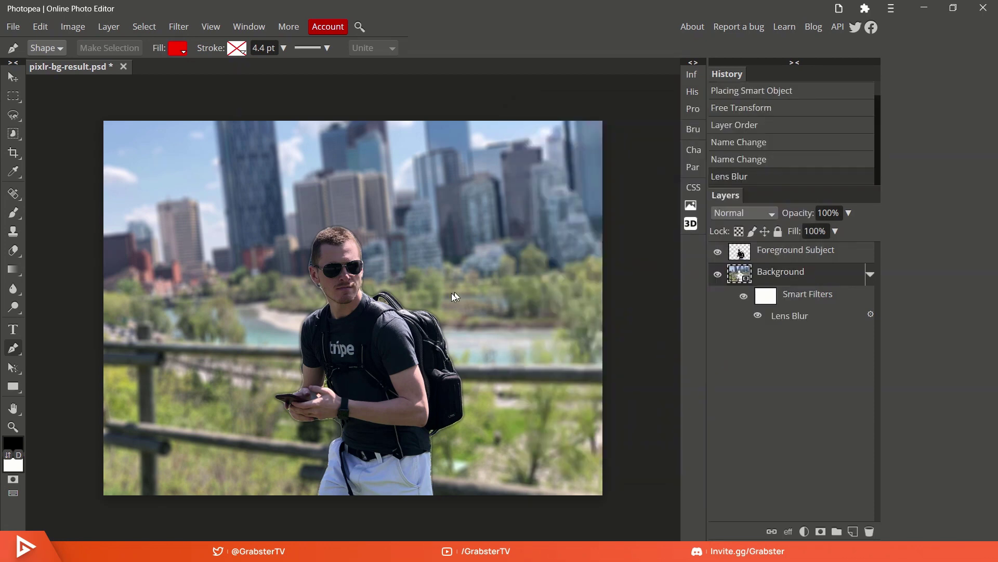
pyautogui.scroll(10, 348, 256)
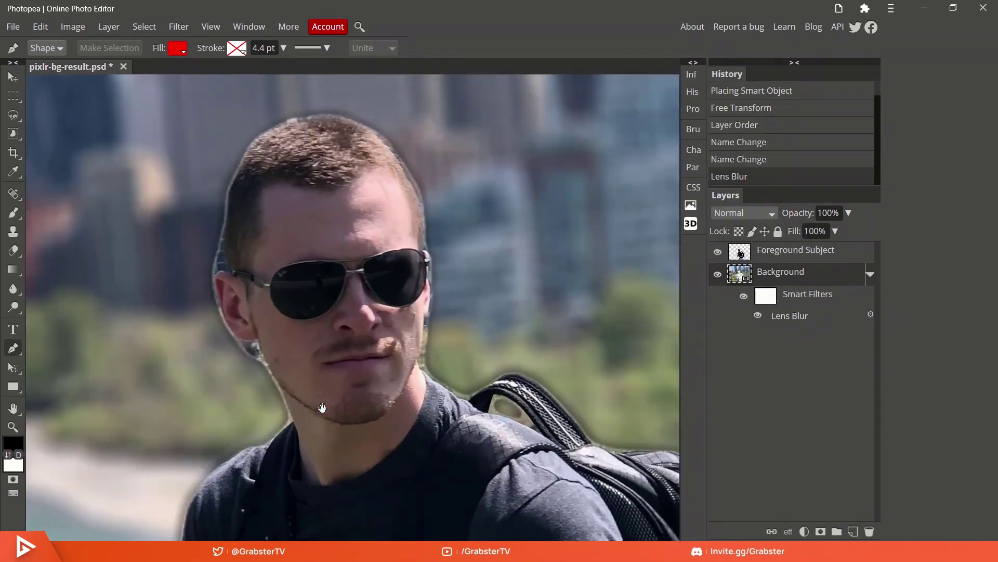
pyautogui.scroll(-8, 323, 407)
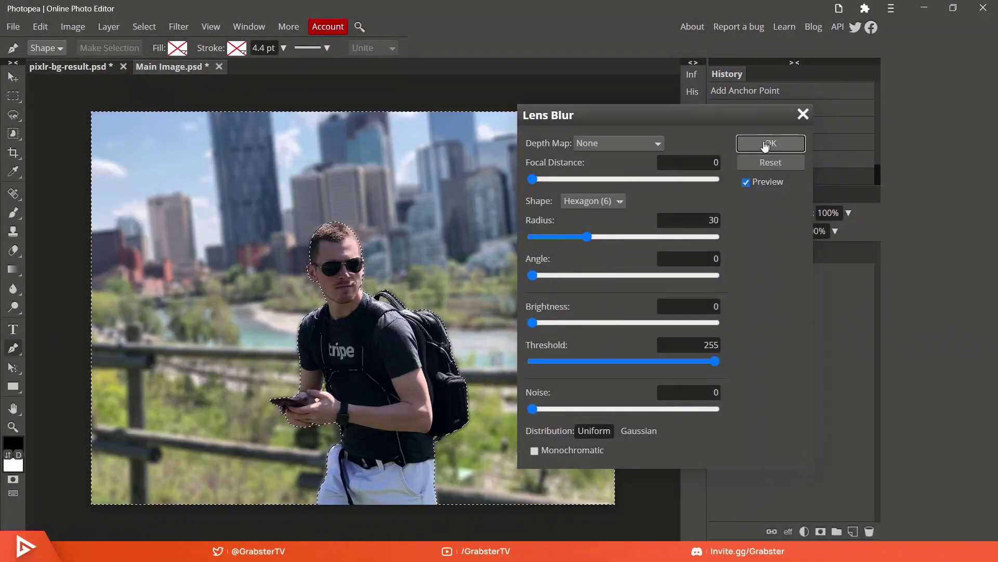
# - Apply the Lens Blur with radius 30 to the selected surroundings in Main Image.psd and clear the selection
pyautogui.click(765, 145)
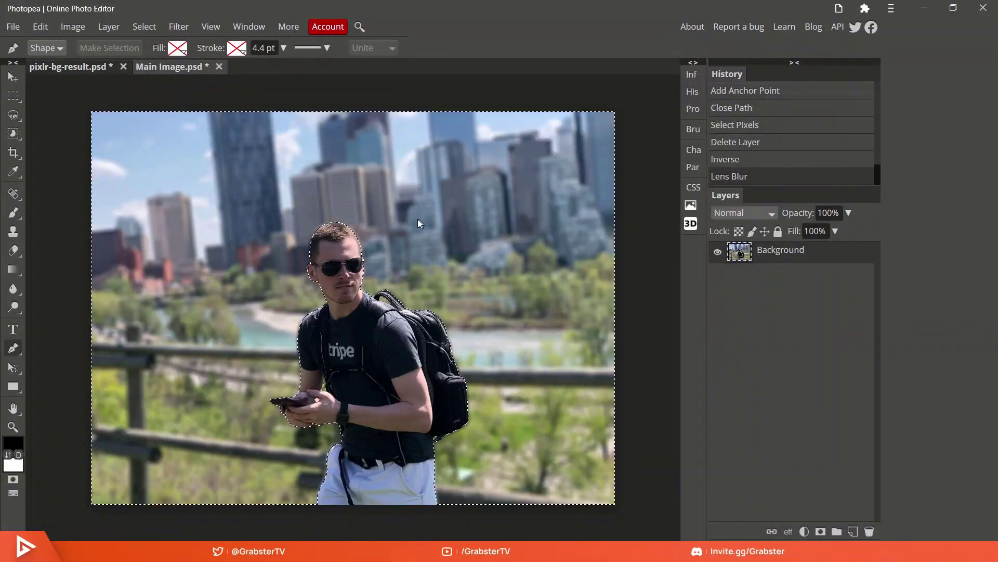
pyautogui.hotkey('ctrl', 'd')
# - Examine the edges of the man and his backpack against the blurred surroundings in Main Image.psd
pyautogui.scroll(10, 379, 291)
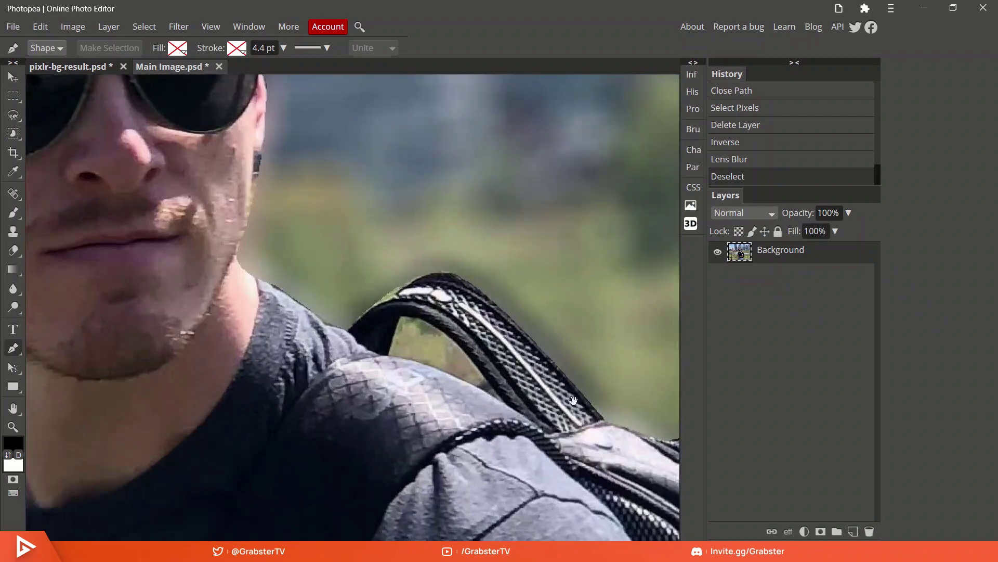
pyautogui.moveTo(574, 400); pyautogui.dragTo(265, 178)
pyautogui.scroll(-4, 429, 289)
pyautogui.moveTo(559, 464); pyautogui.dragTo(429, 191)
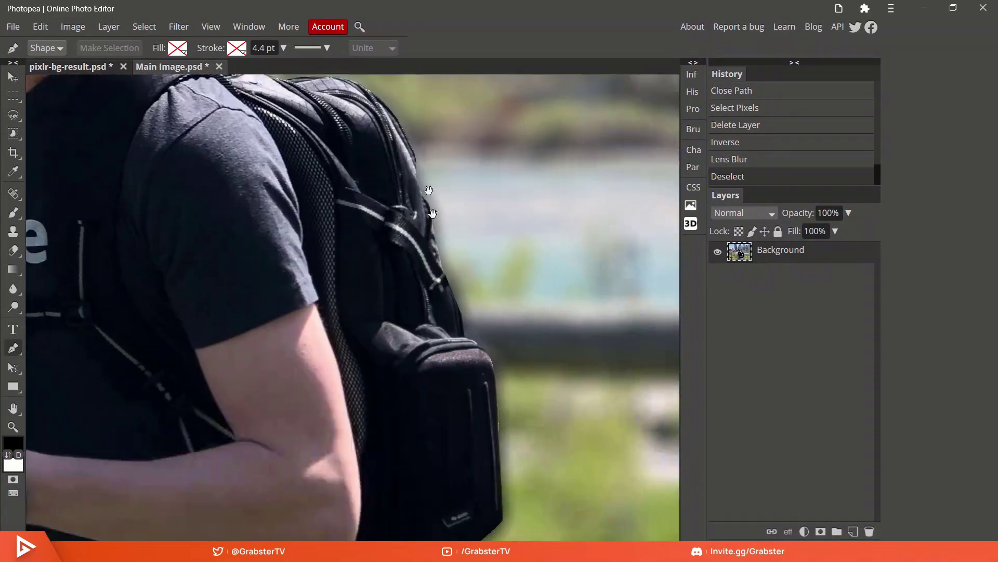
pyautogui.moveTo(435, 332); pyautogui.dragTo(413, 156)
pyautogui.moveTo(274, 361); pyautogui.dragTo(281, 239)
pyautogui.moveTo(371, 312); pyautogui.dragTo(495, 174)
pyautogui.moveTo(220, 141); pyautogui.dragTo(418, 402)
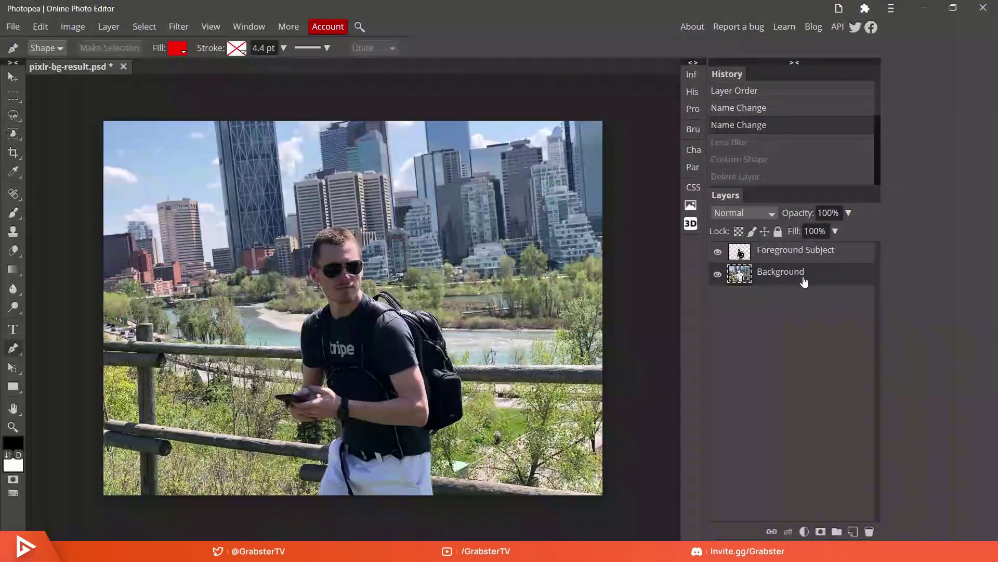
# - Duplicate the Background layer in the pixlr-bg-result document, activate the Clone Stamp and hide the Foreground Subject layer
pyautogui.hotkey('ctrl', 'j')
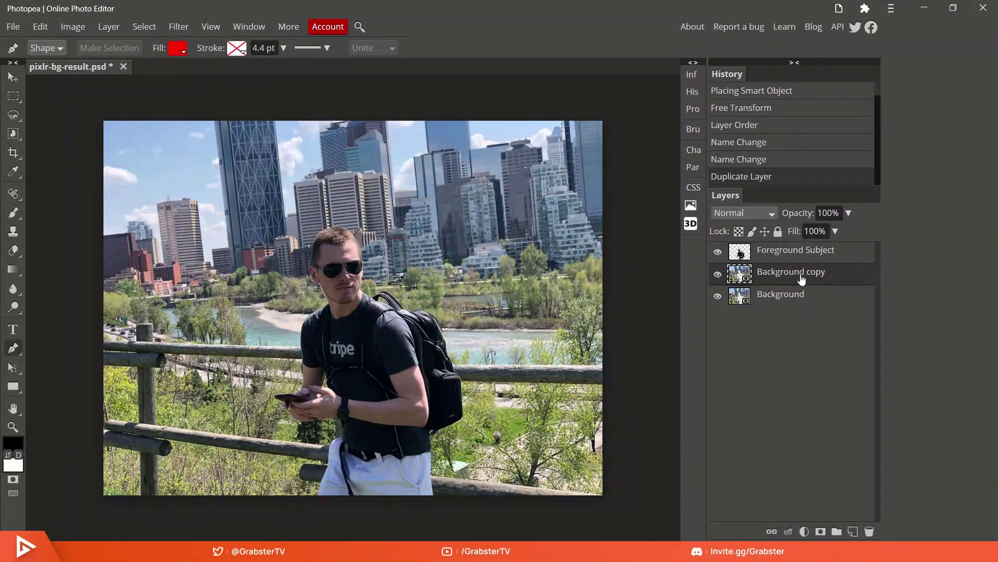
pyautogui.click(13, 231)
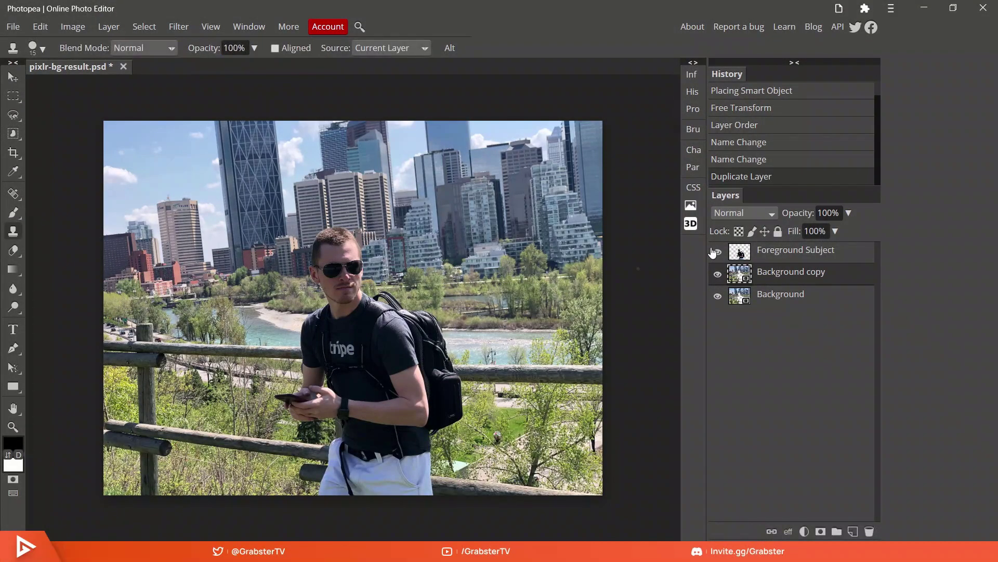
pyautogui.click(718, 251)
# - Rasterize the Background copy layer for cloning and set the Clone Stamp brush to 121 px with 15% hardness
pyautogui.scroll(6, 336, 288)
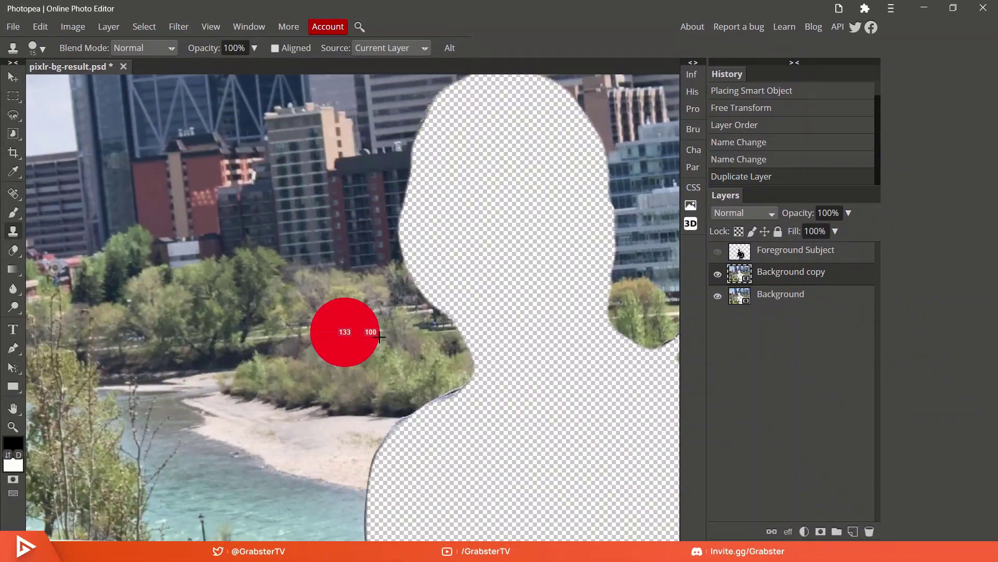
pyautogui.moveTo(419, 326); pyautogui.dragTo(403, 218)
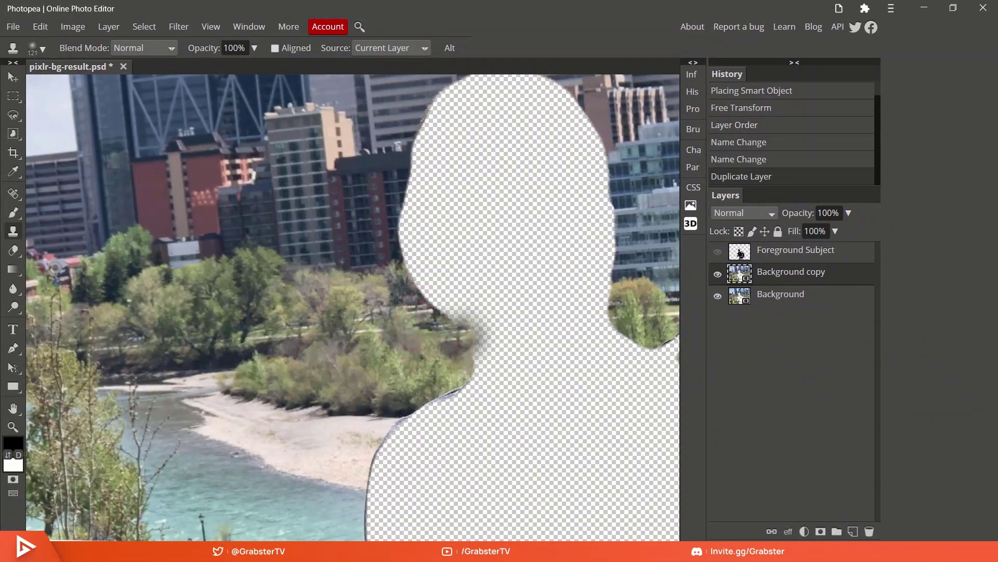
pyautogui.click(456, 331)
pyautogui.click(600, 84)
pyautogui.click(546, 177)
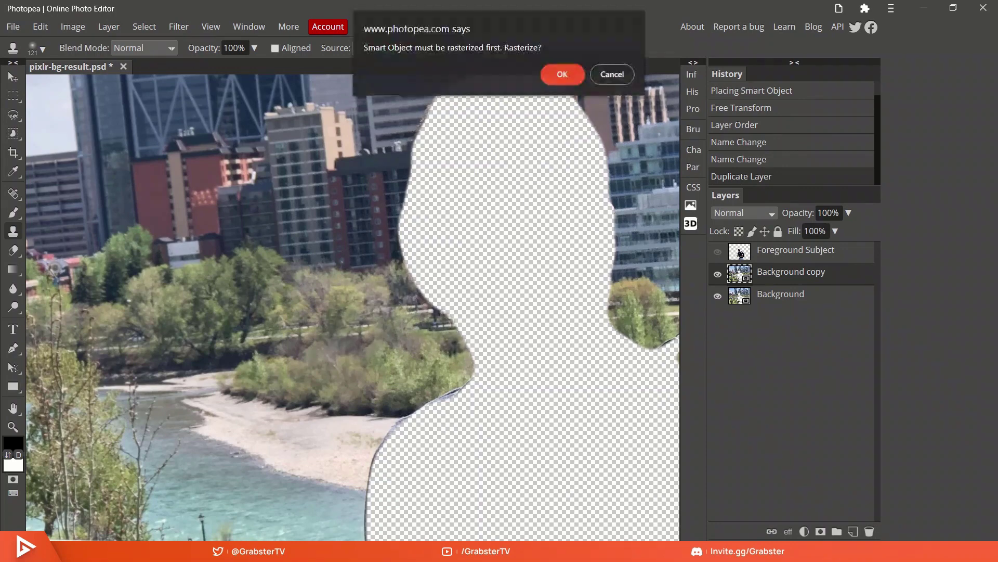
pyautogui.click(558, 84)
pyautogui.click(562, 104)
pyautogui.rightClick(350, 279)
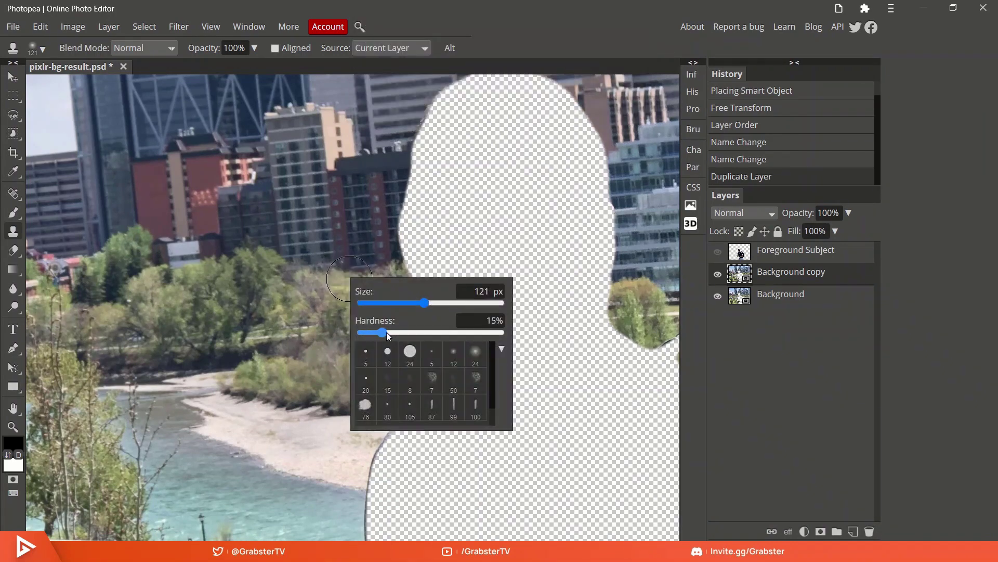
# - Clone the trees and riverbank inward over the cutout's edge beside the man's neck and shoulder on the Background copy layer
pyautogui.hotkey('ctrl', 'z')
pyautogui.moveTo(460, 318); pyautogui.dragTo(460, 314)
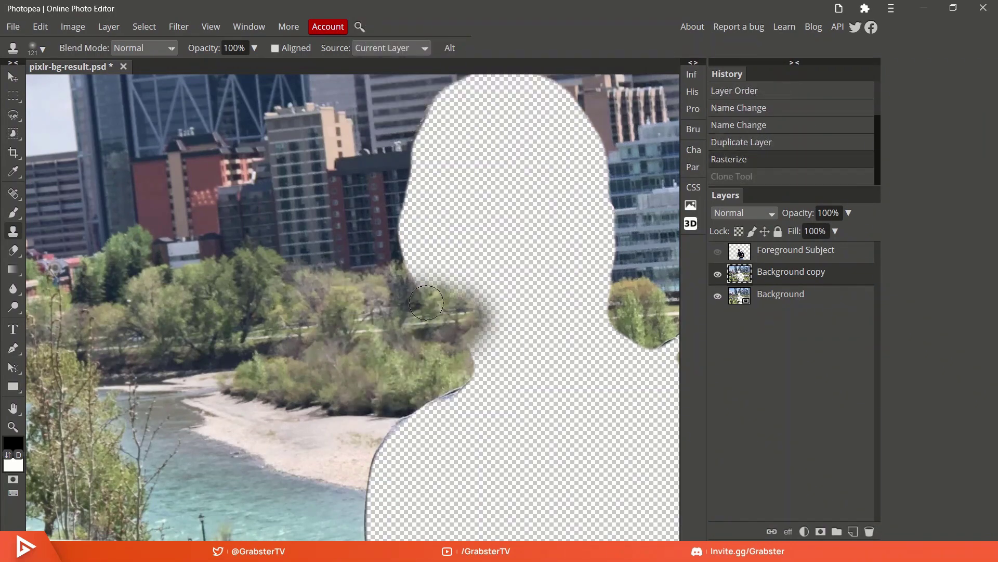
pyautogui.scroll(-3, 330, 152)
pyautogui.moveTo(384, 234)
pyautogui.mouseDown()
pyautogui.moveTo(387, 135)
pyautogui.moveTo(478, 224)
pyautogui.moveTo(356, 353)
pyautogui.mouseUp()
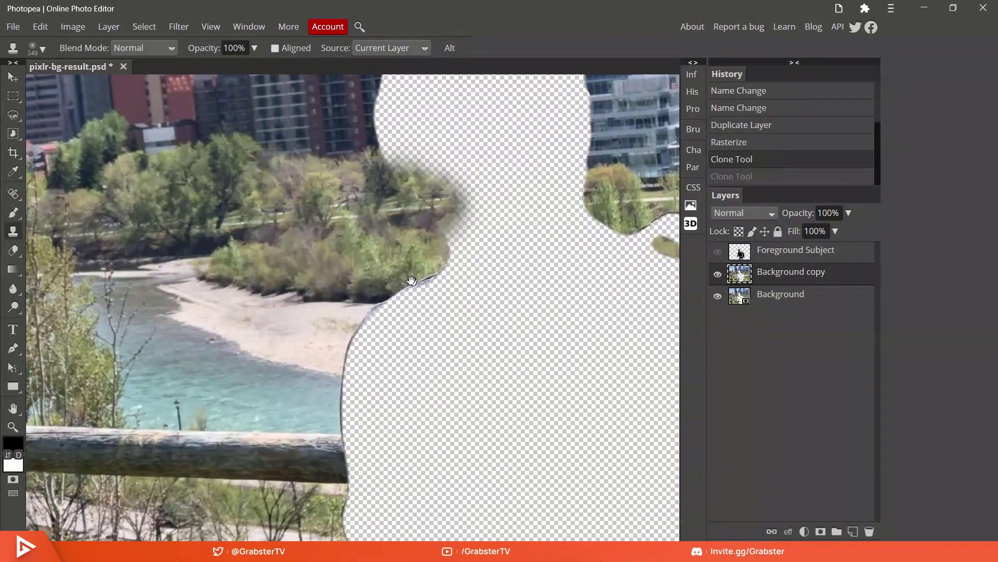
# - Clone the neighbouring buildings and trees inward around the head area of the cutout, undoing an unsuitable stroke
pyautogui.scroll(3, 353, 307)
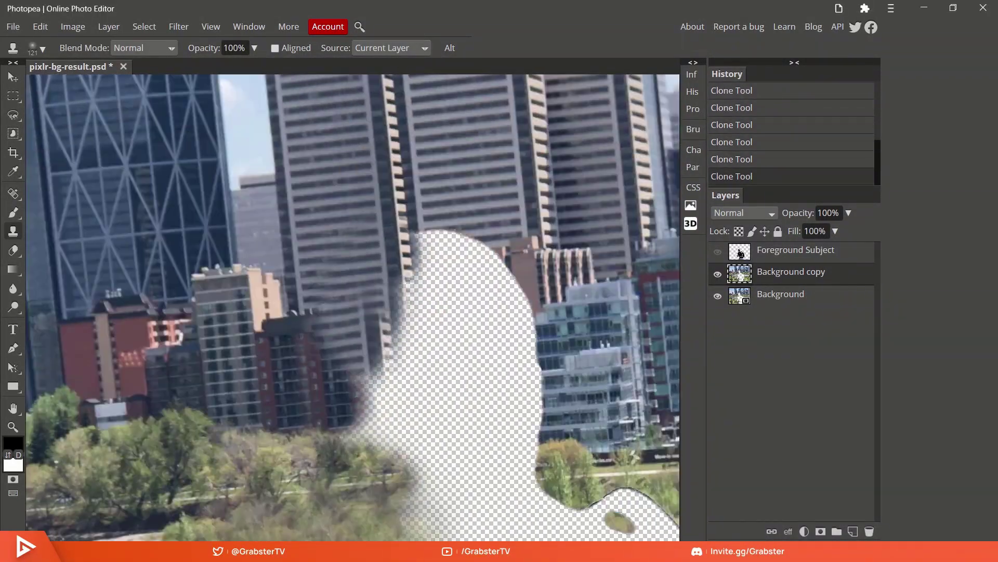
pyautogui.hotkey('ctrl', 'z')
pyautogui.moveTo(442, 244); pyautogui.dragTo(395, 354)
pyautogui.moveTo(468, 364); pyautogui.dragTo(359, 290)
# - Clone the surrounding greenery, river and fence inward over the shoulder, backpack and lower body edges of the cutout
pyautogui.moveTo(447, 333); pyautogui.dragTo(457, 232)
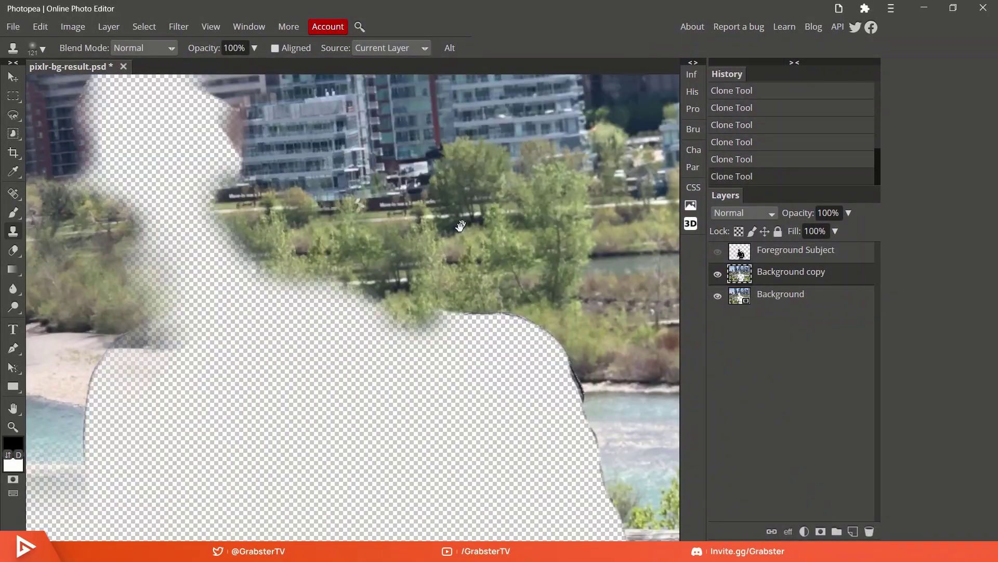
pyautogui.moveTo(520, 364); pyautogui.dragTo(270, 250)
pyautogui.hotkey('ctrl', 'z')
pyautogui.moveTo(354, 416); pyautogui.dragTo(370, 267)
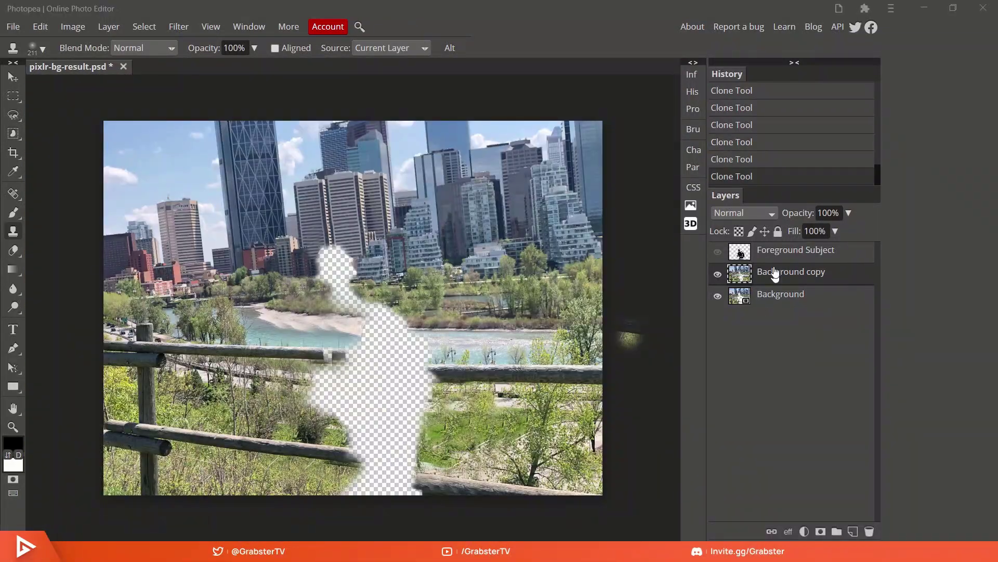
# - Convert the Background copy layer to a smart object and rename it Cloned Background
pyautogui.rightClick(785, 276)
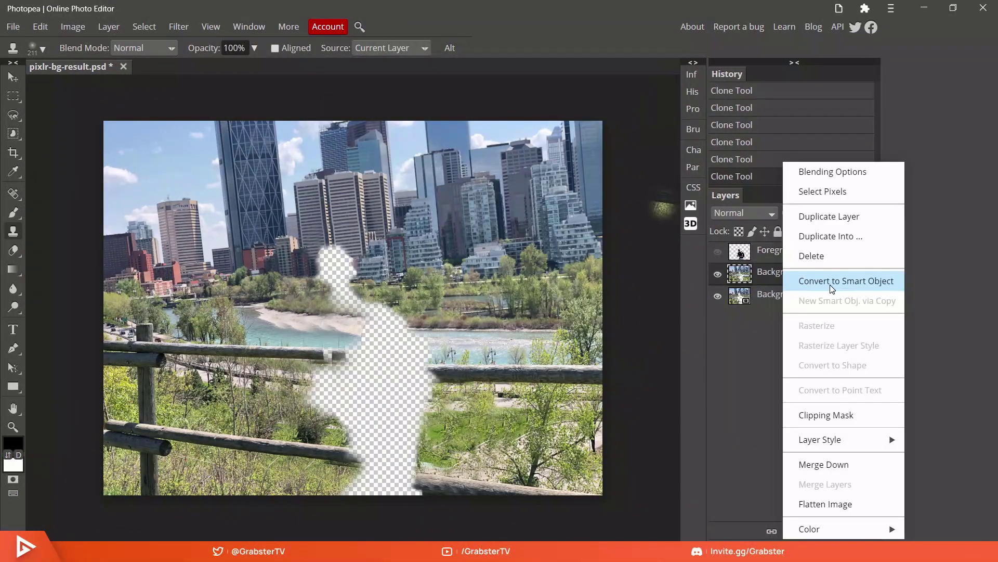
pyautogui.click(832, 281)
pyautogui.doubleClick(782, 272)
pyautogui.write('Cloned Backgroun')
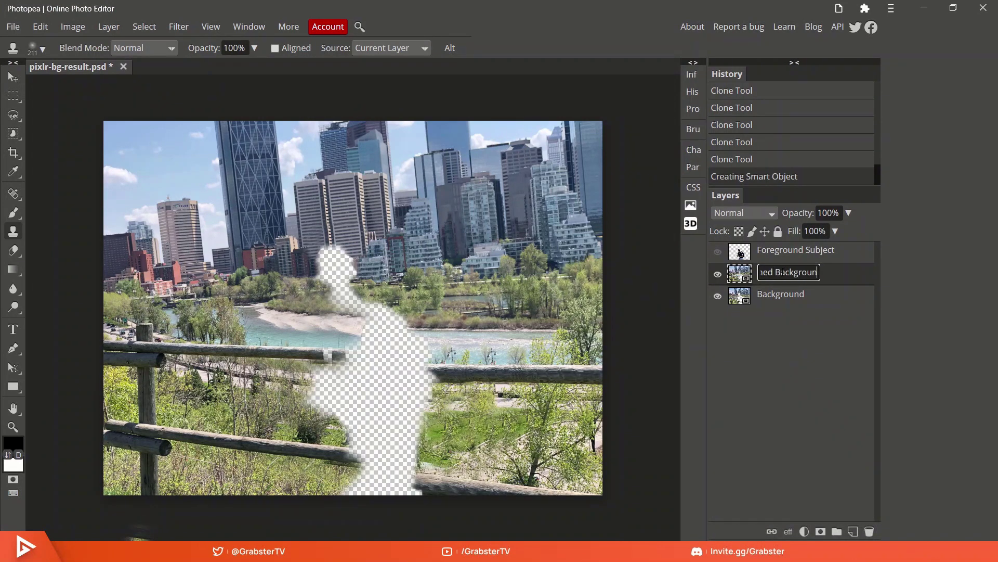
pyautogui.write('d')
pyautogui.press('Return')
# - Apply a Lens Blur with radius 30 and focal distance 0 to the Cloned Background layer
pyautogui.click(178, 27)
pyautogui.moveTo(203, 165)
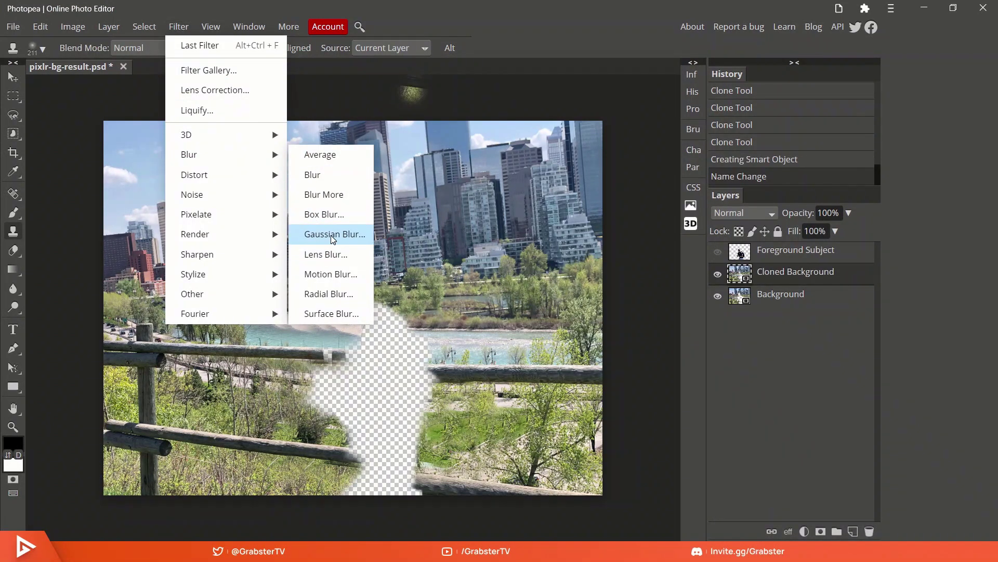
pyautogui.click(326, 253)
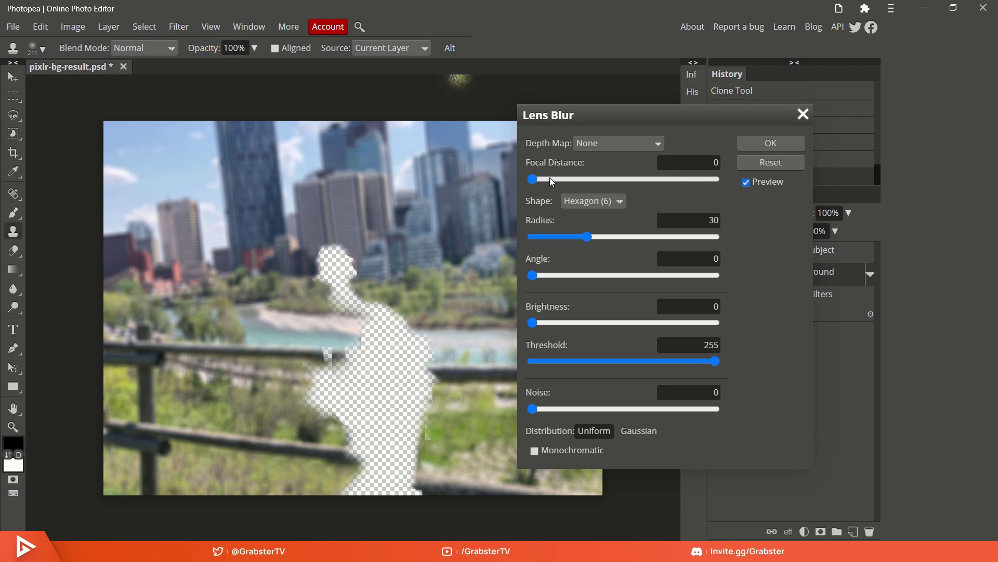
pyautogui.click(550, 179)
pyautogui.click(789, 147)
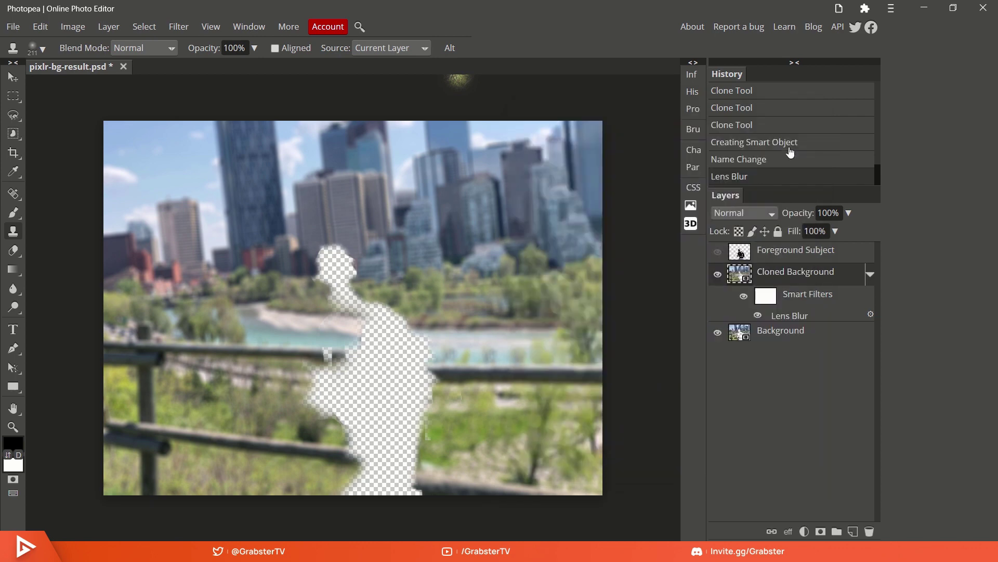
# - Show the Foreground Subject layer and compare the image with the Cloned Background layer hidden and shown
pyautogui.click(717, 253)
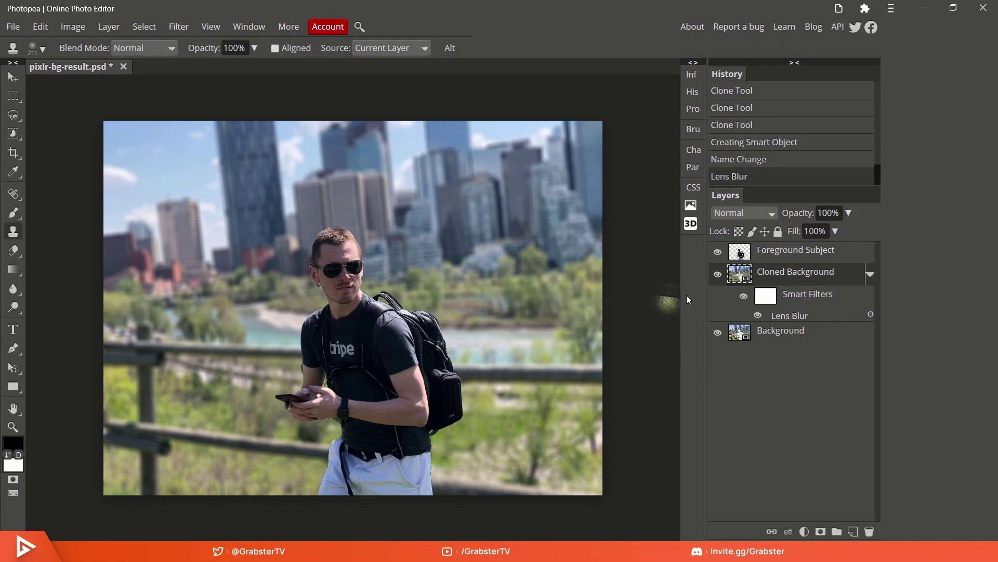
pyautogui.click(718, 276)
pyautogui.click(717, 275)
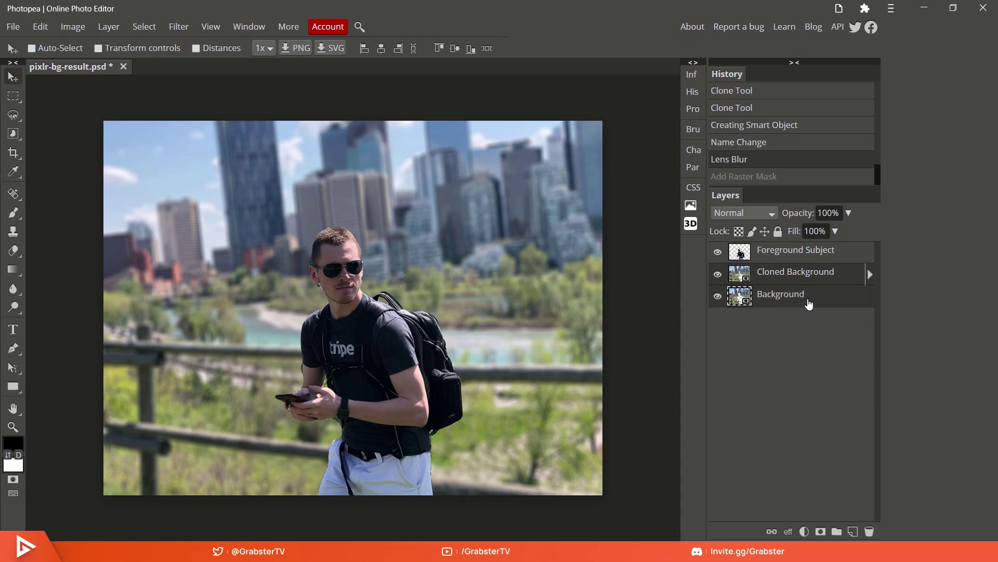
# - Replace the two background layers with the placed Replacement Background image, ordered beneath the Foreground Subject layer
pyautogui.moveTo(809, 305); pyautogui.dragTo(869, 530)
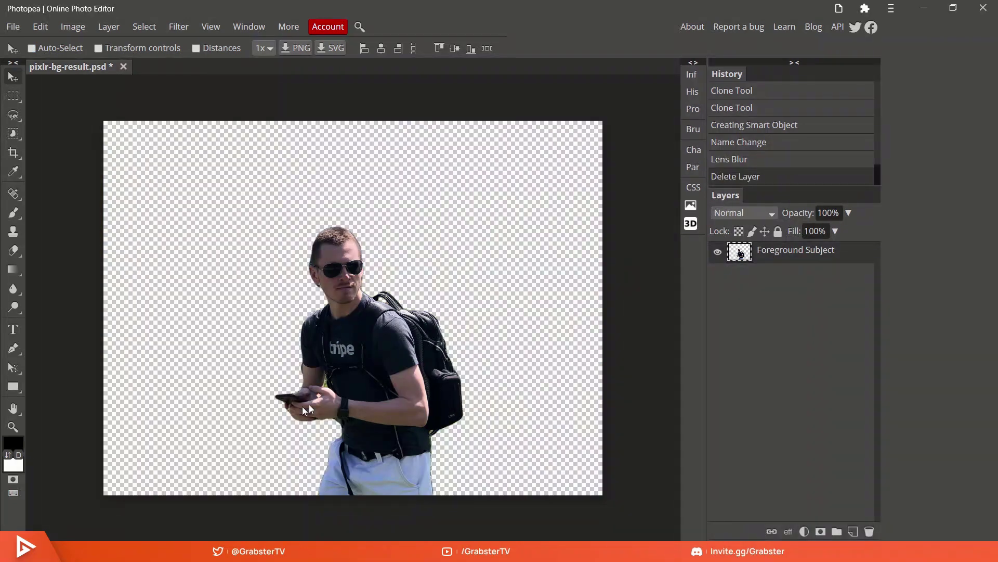
pyautogui.click(110, 551)
pyautogui.moveTo(219, 128); pyautogui.dragTo(307, 332)
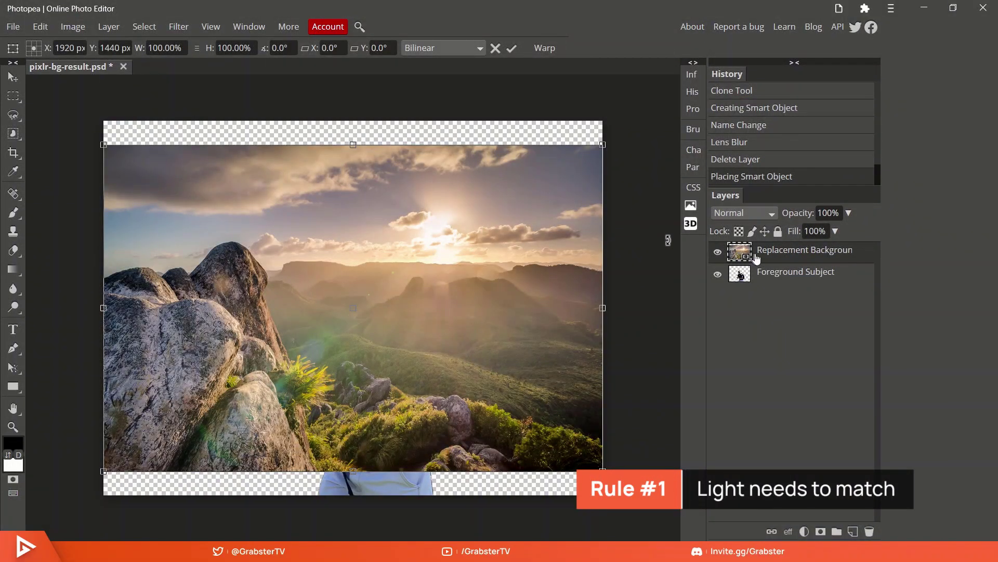
pyautogui.moveTo(767, 280); pyautogui.dragTo(767, 280)
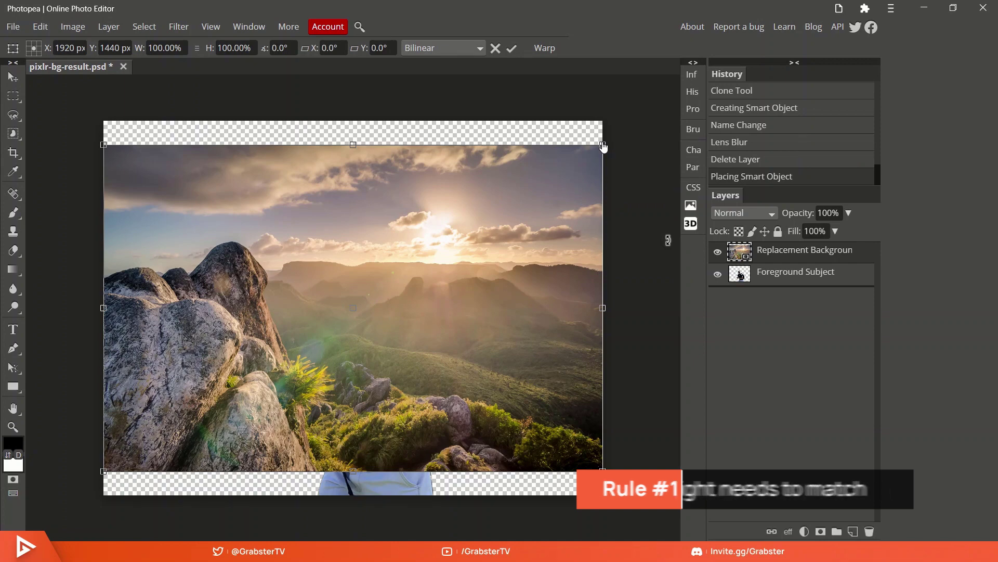
pyautogui.press('Return')
# - Scale the Replacement Background layer to 115.80% so it covers the canvas, checking the light on its rocks
pyautogui.hotkey('ctrl', 't')
pyautogui.moveTo(602, 145); pyautogui.dragTo(642, 119)
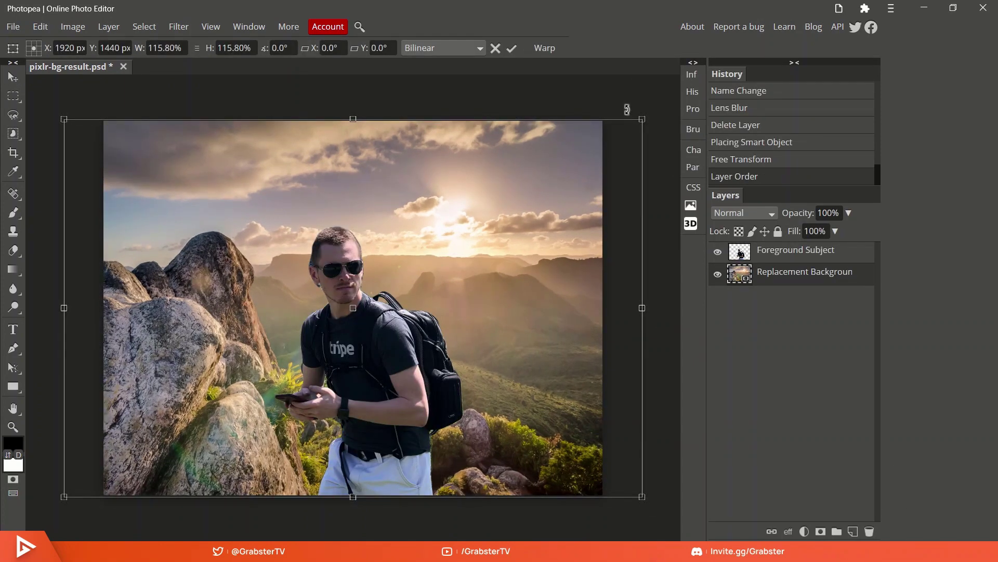
pyautogui.scroll(6, 189, 329)
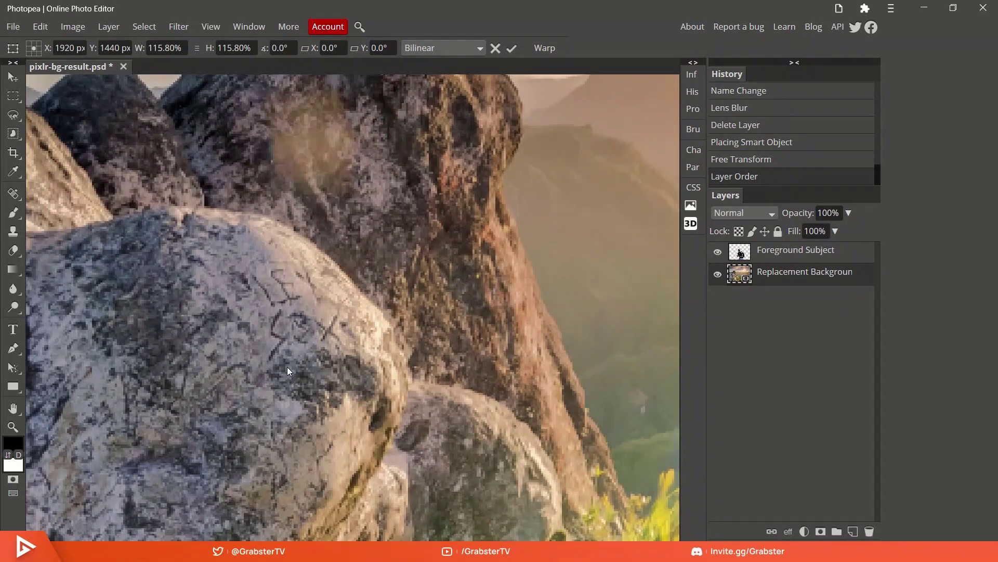
pyautogui.scroll(-1, 287, 368)
pyautogui.moveTo(304, 343); pyautogui.dragTo(420, 301)
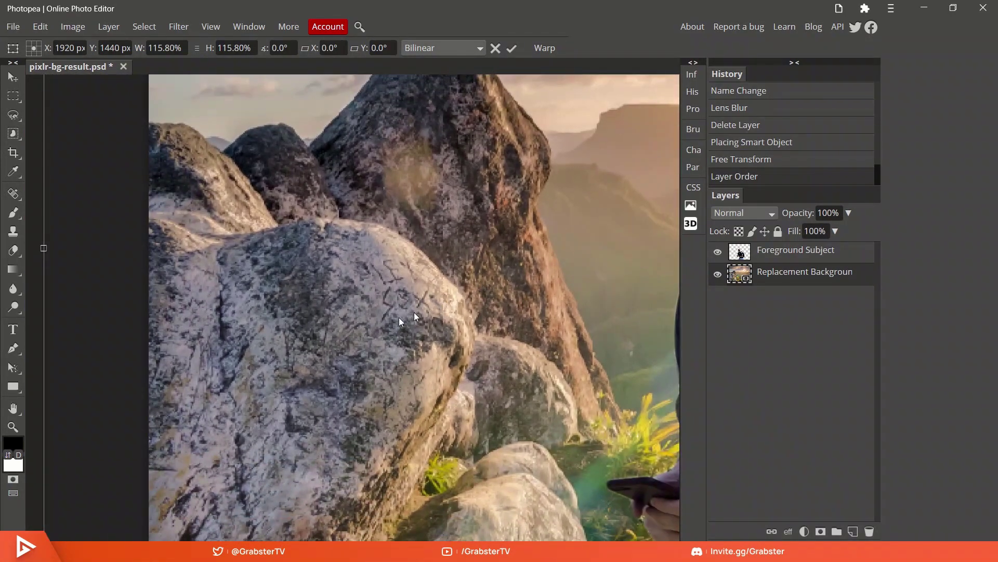
pyautogui.scroll(1, 417, 320)
pyautogui.scroll(-3, 487, 356)
pyautogui.moveTo(579, 373); pyautogui.dragTo(382, 405)
pyautogui.scroll(-1, 382, 405)
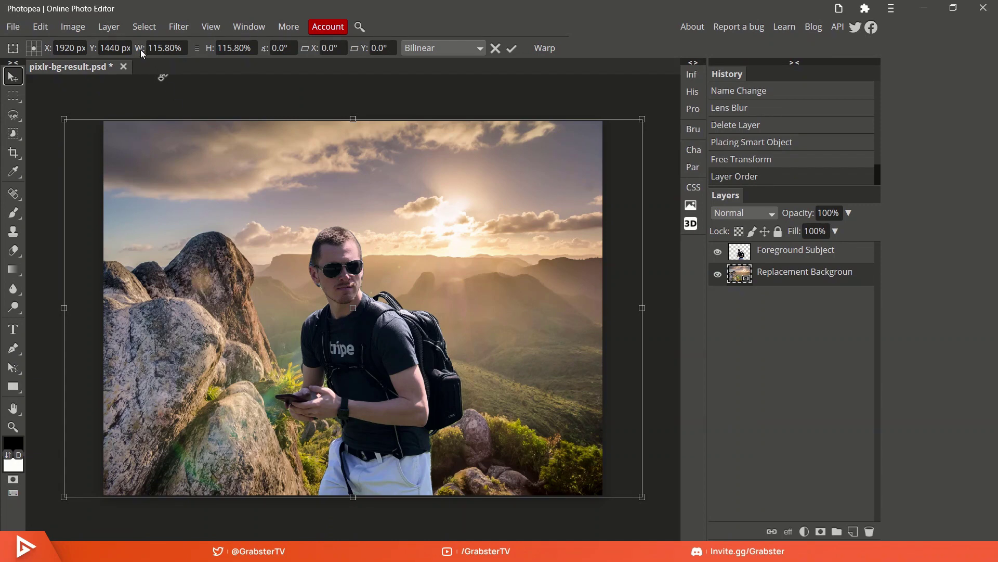
pyautogui.press('Return')
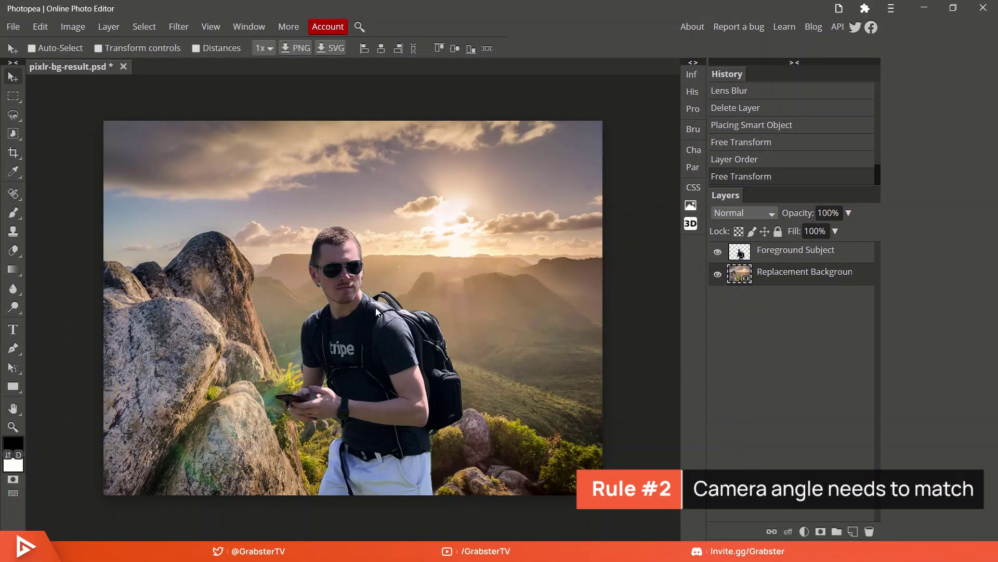
# - Compare the man's camera angle with the new scenery, hiding and showing the Replacement Background layer
pyautogui.scroll(2, 360, 294)
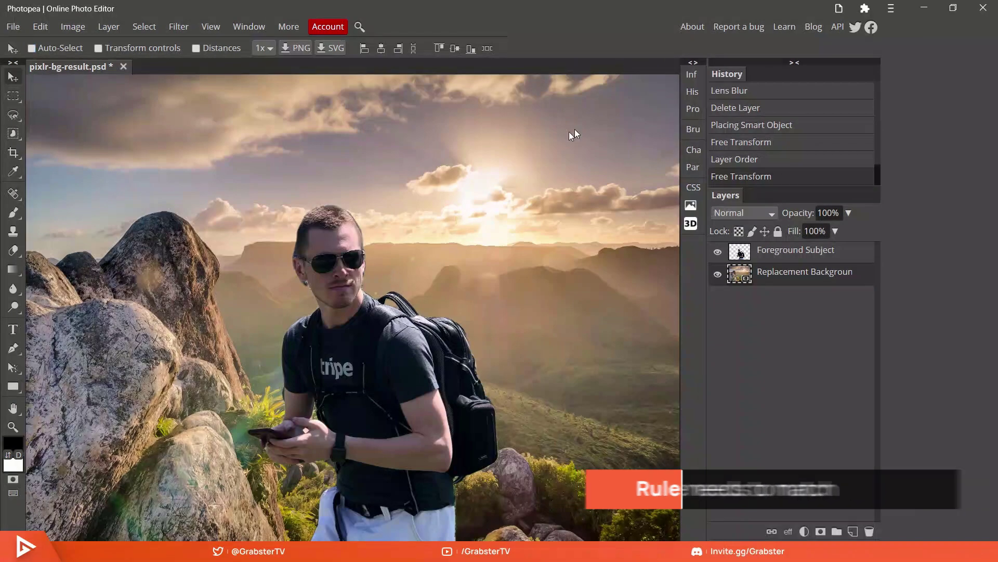
pyautogui.moveTo(481, 345); pyautogui.dragTo(474, 325)
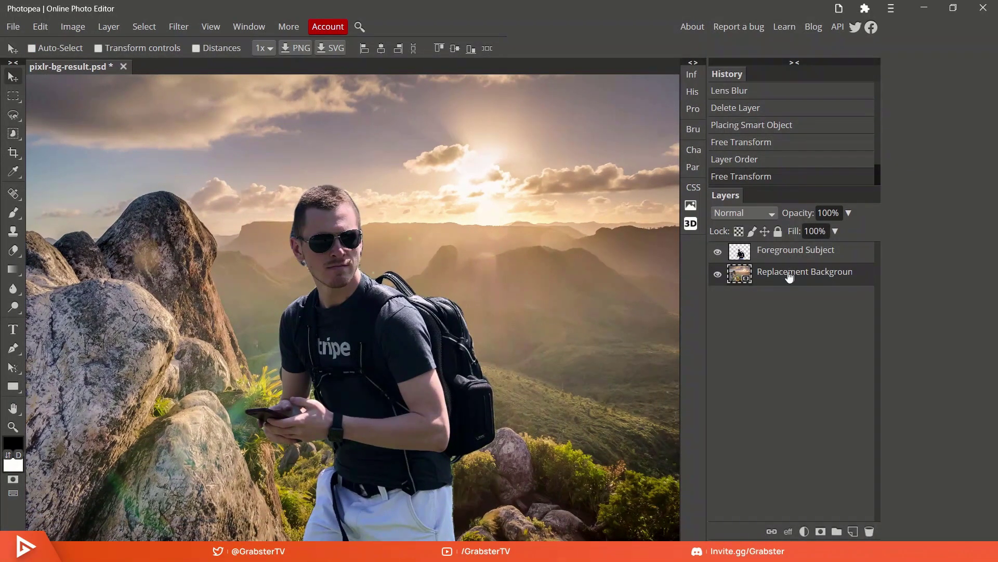
pyautogui.click(718, 275)
pyautogui.click(718, 275)
pyautogui.scroll(-4, 541, 283)
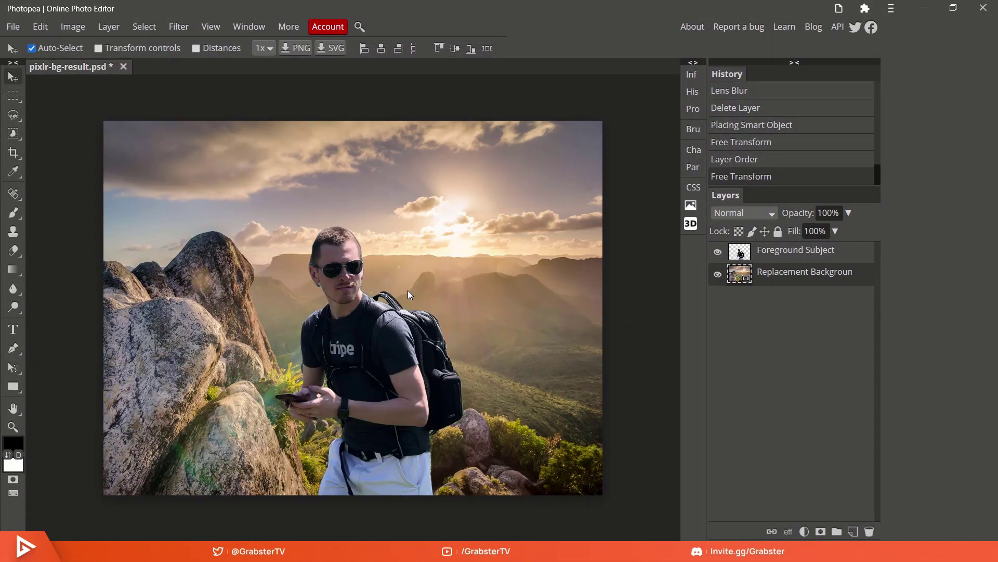
# - Add a Black & White adjustment layer and move it above the Foreground Subject layer
pyautogui.click(805, 531)
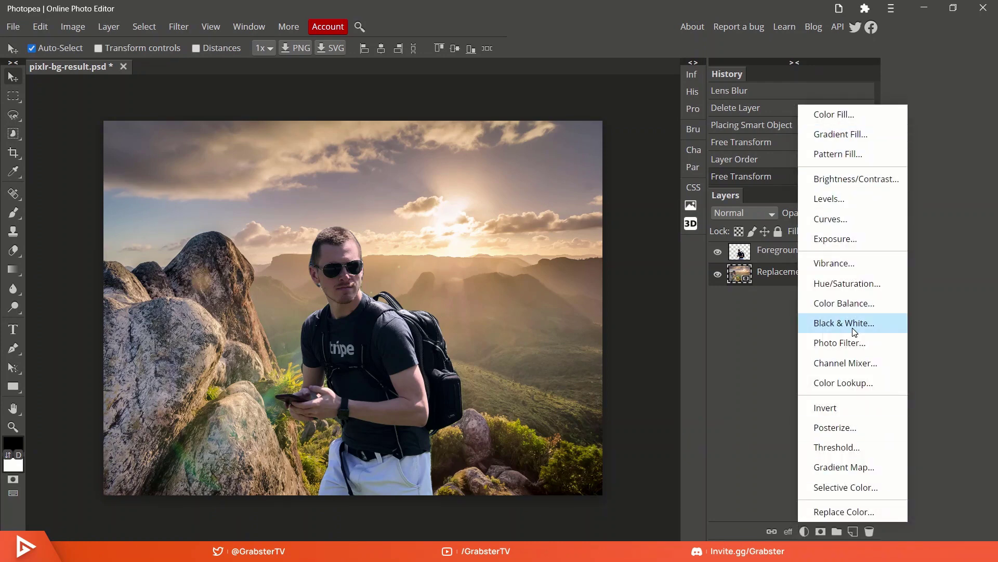
pyautogui.click(854, 327)
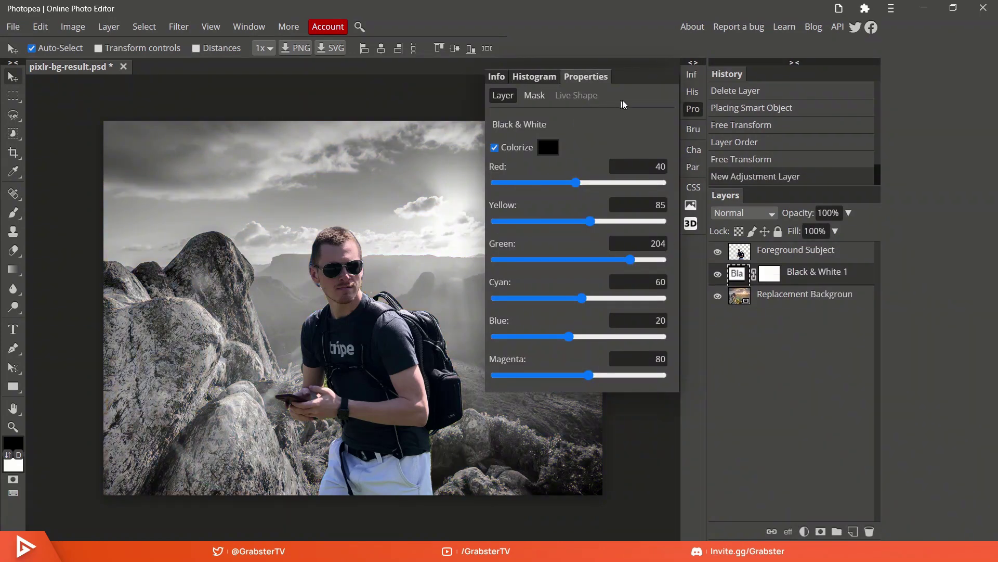
pyautogui.click(697, 109)
pyautogui.moveTo(798, 280); pyautogui.dragTo(801, 250)
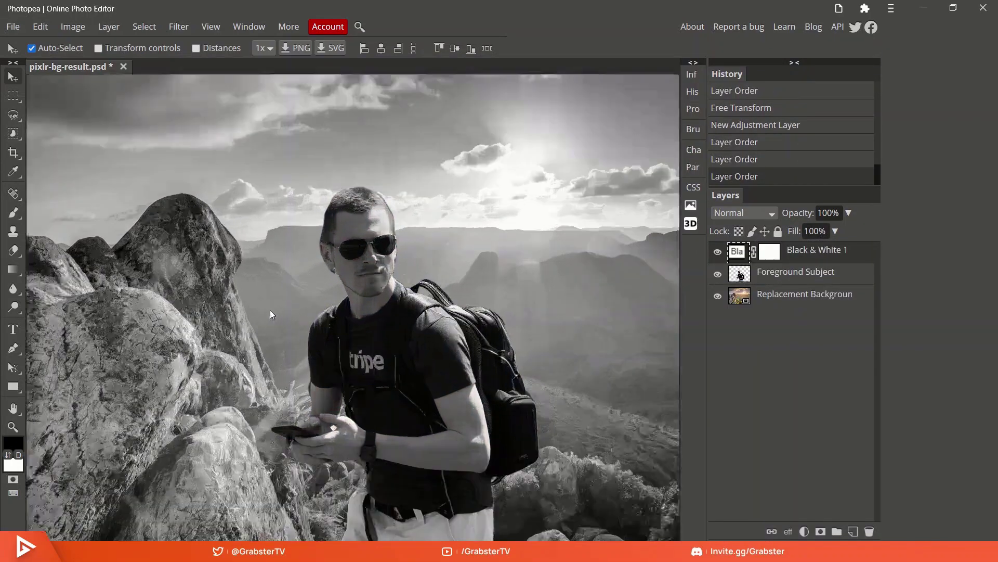
# - Examine in black and white how the rock shadows compare with the dark tones of the man's shirt
pyautogui.scroll(6, 270, 310)
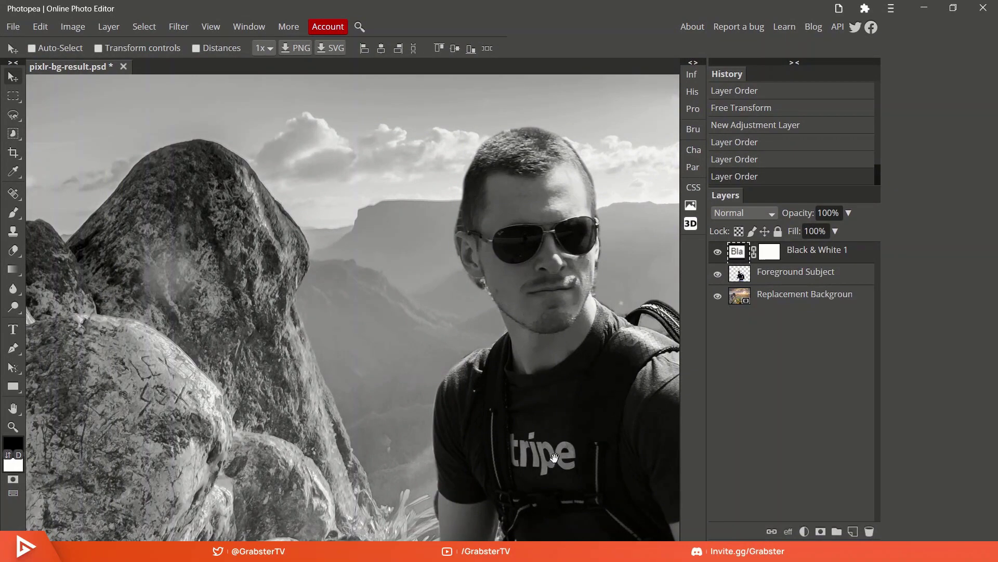
pyautogui.moveTo(555, 458); pyautogui.dragTo(521, 333)
pyautogui.moveTo(412, 262); pyautogui.dragTo(469, 374)
pyautogui.scroll(2, 355, 320)
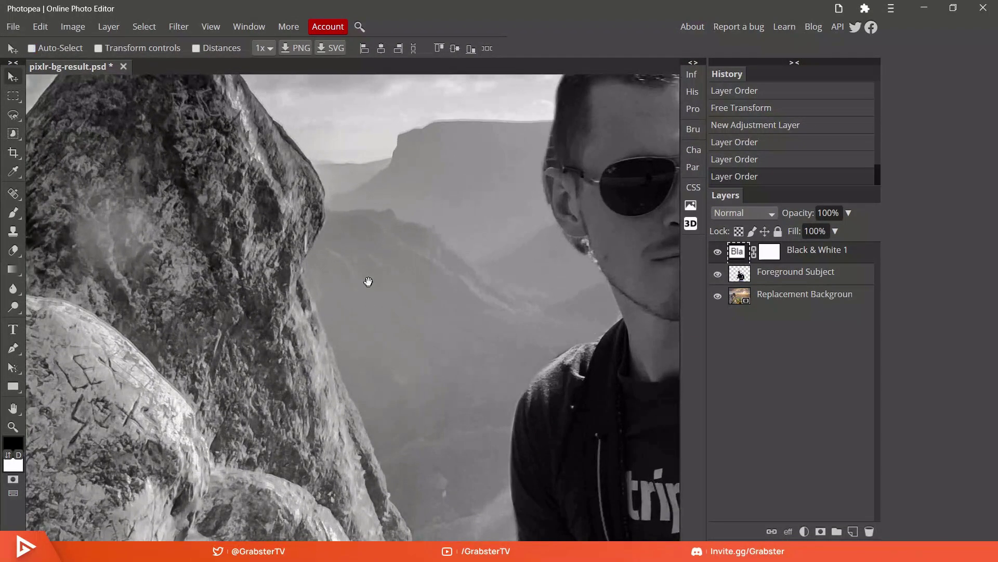
pyautogui.moveTo(368, 281); pyautogui.dragTo(379, 345)
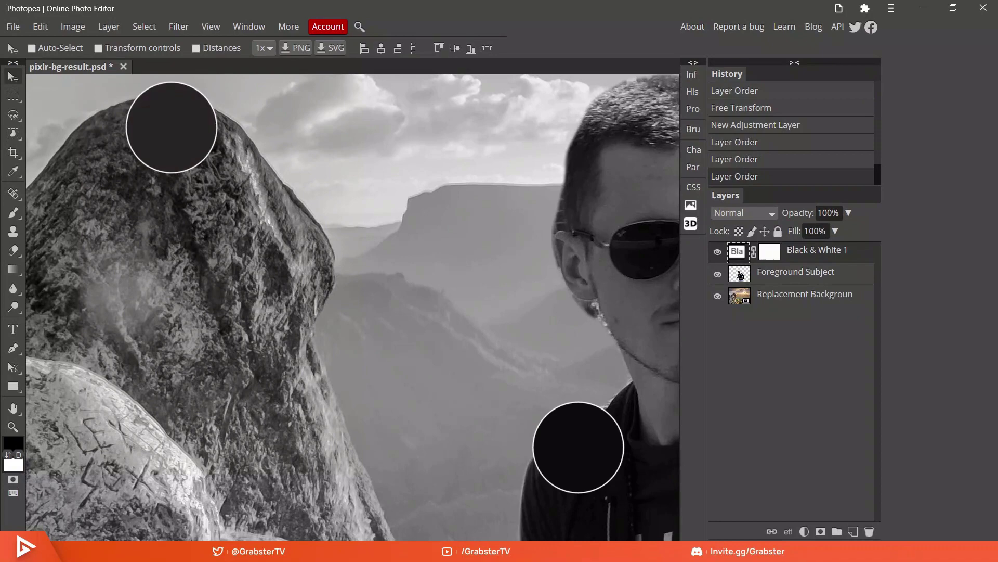
pyautogui.scroll(-3, 495, 415)
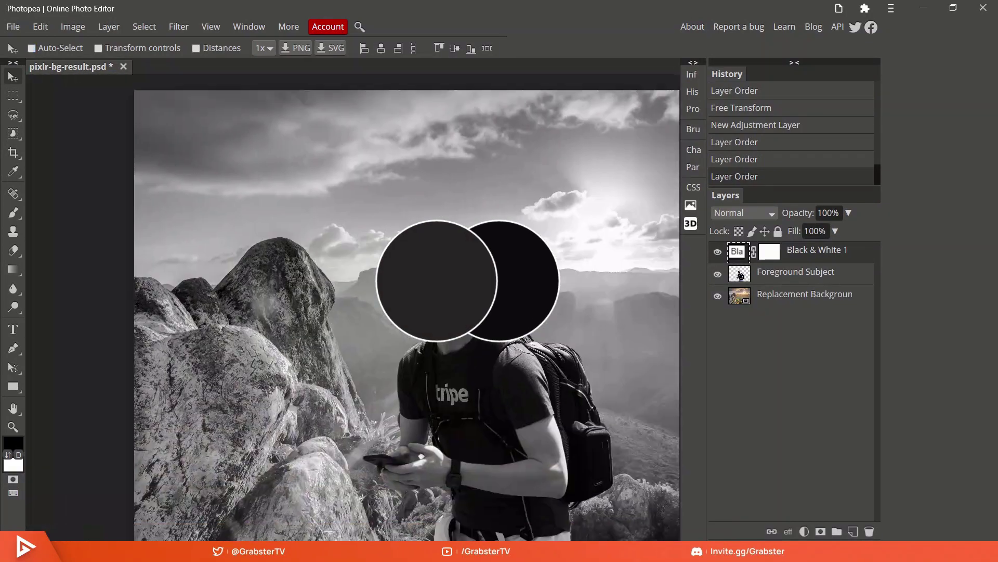
pyautogui.moveTo(502, 362); pyautogui.dragTo(447, 300)
pyautogui.scroll(-1, 447, 300)
# - Add a Curves adjustment layer above the Foreground Subject layer and clip it to that layer
pyautogui.click(814, 281)
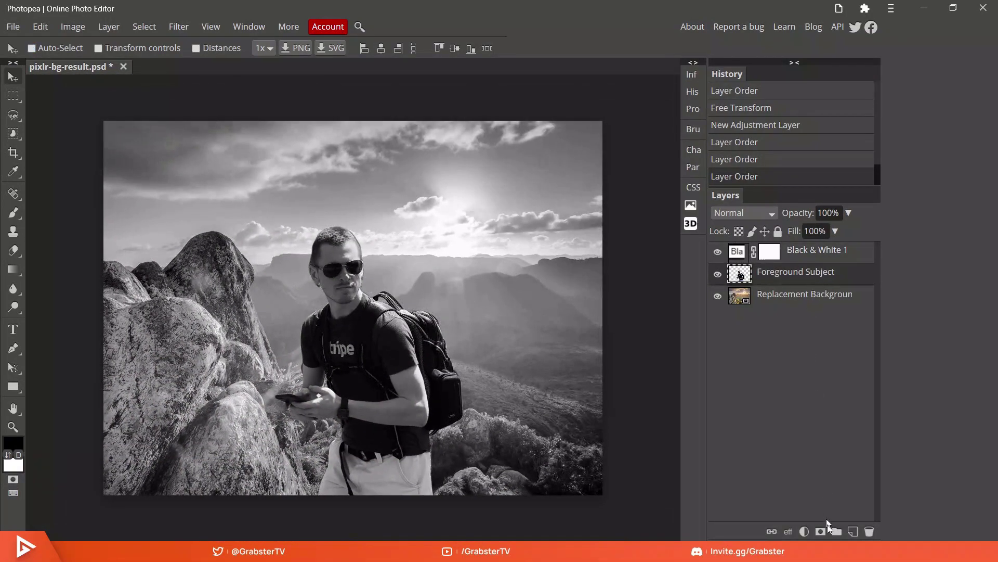
pyautogui.click(805, 531)
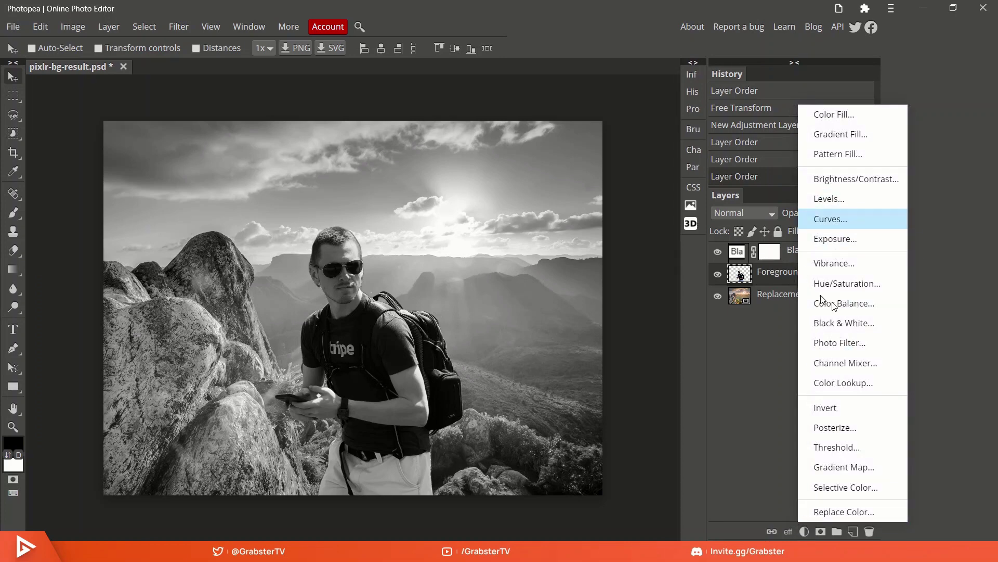
pyautogui.click(837, 216)
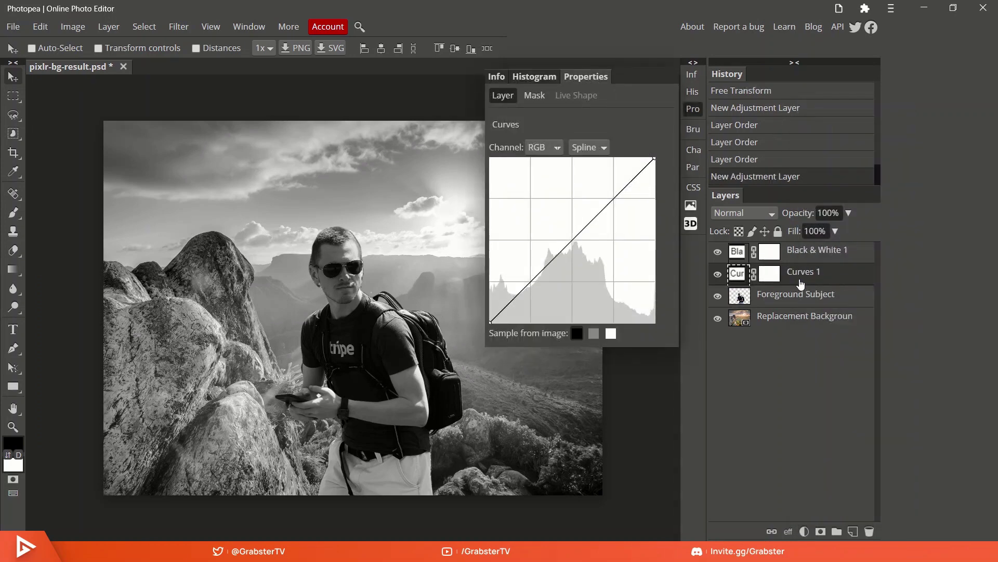
pyautogui.keyDown('alt'); pyautogui.click(829, 282); pyautogui.keyUp('alt')
# - Try points on the RGB curve with and without clipping, and leave Curves 1 clipped to the Foreground Subject layer
pyautogui.moveTo(575, 239)
pyautogui.mouseDown()
pyautogui.moveTo(554, 223)
pyautogui.moveTo(574, 244)
pyautogui.mouseUp()
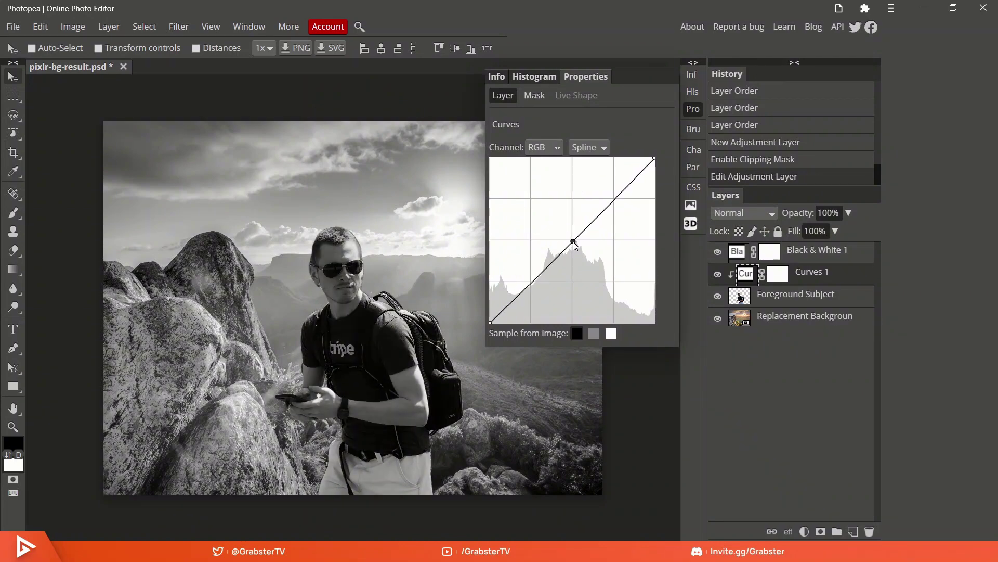
pyautogui.click(615, 203)
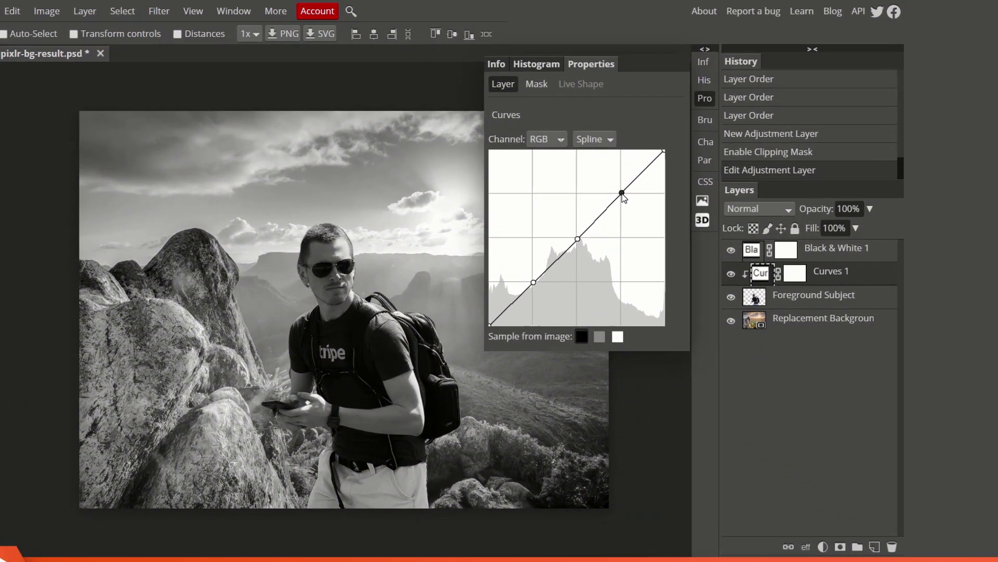
pyautogui.hotkey('ctrl', 'z')
pyautogui.hotkey('ctrl', 'z')
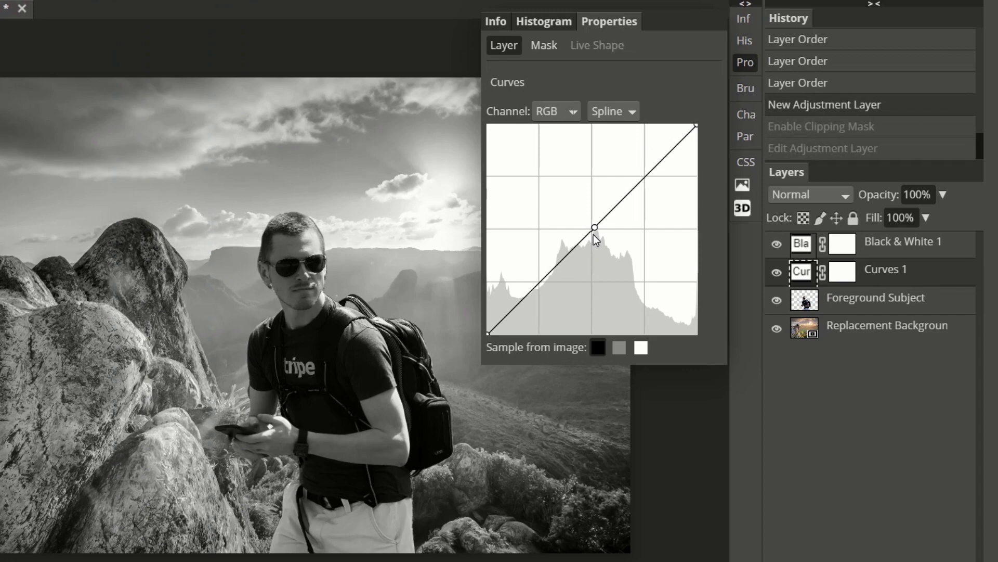
pyautogui.moveTo(594, 235); pyautogui.dragTo(723, 250)
pyautogui.keyDown('alt'); pyautogui.click(923, 281); pyautogui.keyUp('alt')
# - Pin the RGB curve at its quarter, middle and three-quarter points, lift the black point, and raise the shadows and midtones
pyautogui.click(540, 280)
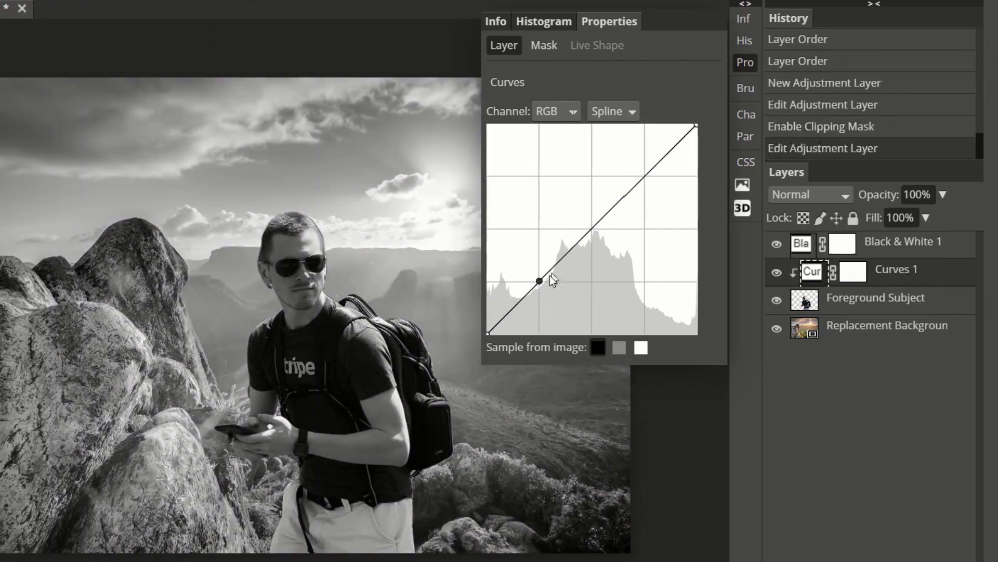
pyautogui.moveTo(486, 333); pyautogui.dragTo(487, 318)
pyautogui.scroll(5, 234, 291)
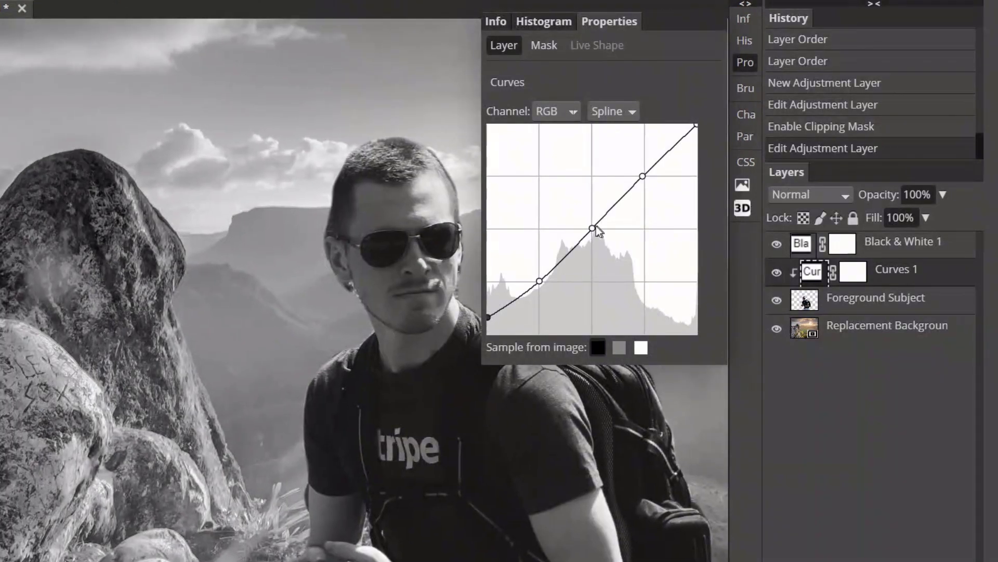
pyautogui.moveTo(593, 228); pyautogui.dragTo(582, 218)
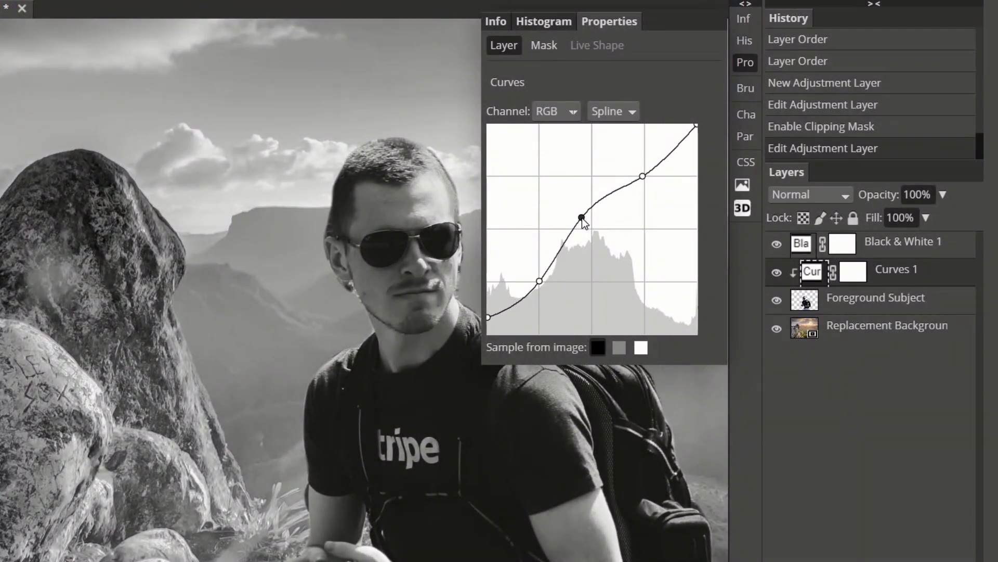
pyautogui.moveTo(643, 176); pyautogui.dragTo(645, 173)
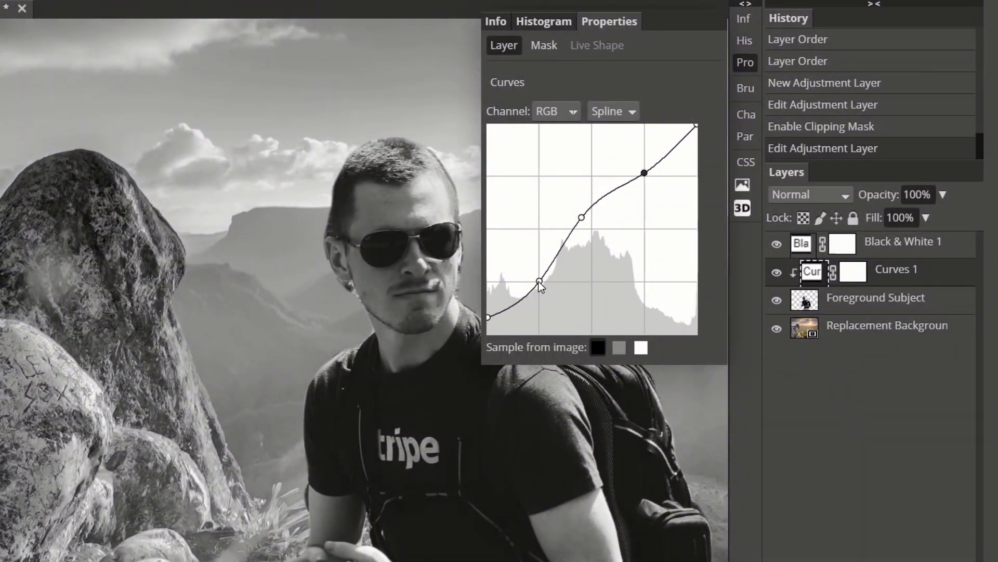
pyautogui.moveTo(539, 280); pyautogui.dragTo(531, 274)
pyautogui.moveTo(489, 310); pyautogui.dragTo(487, 308)
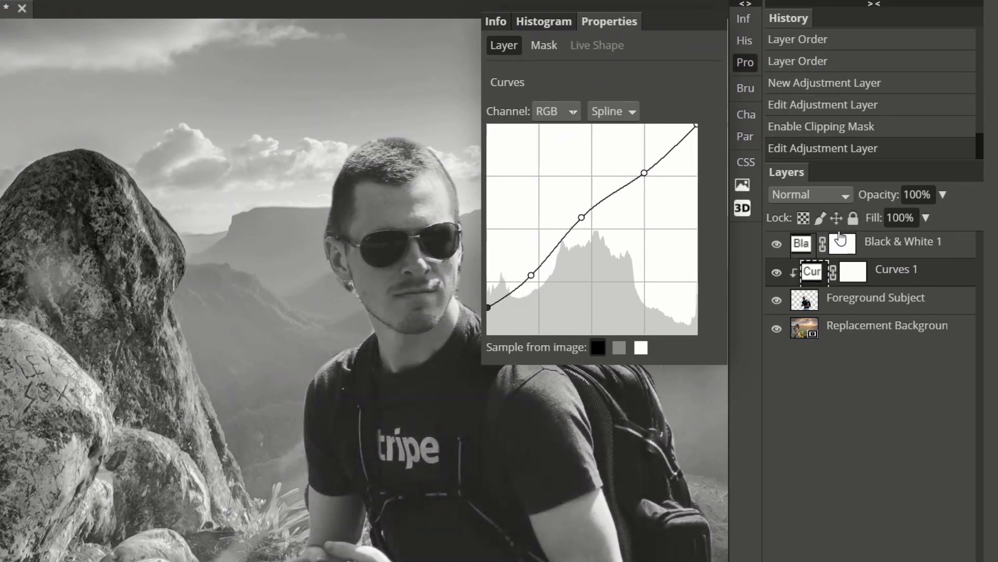
# - Hide the Black & White 1 layer and check the man against the background in colour
pyautogui.click(777, 245)
pyautogui.scroll(-3, 367, 329)
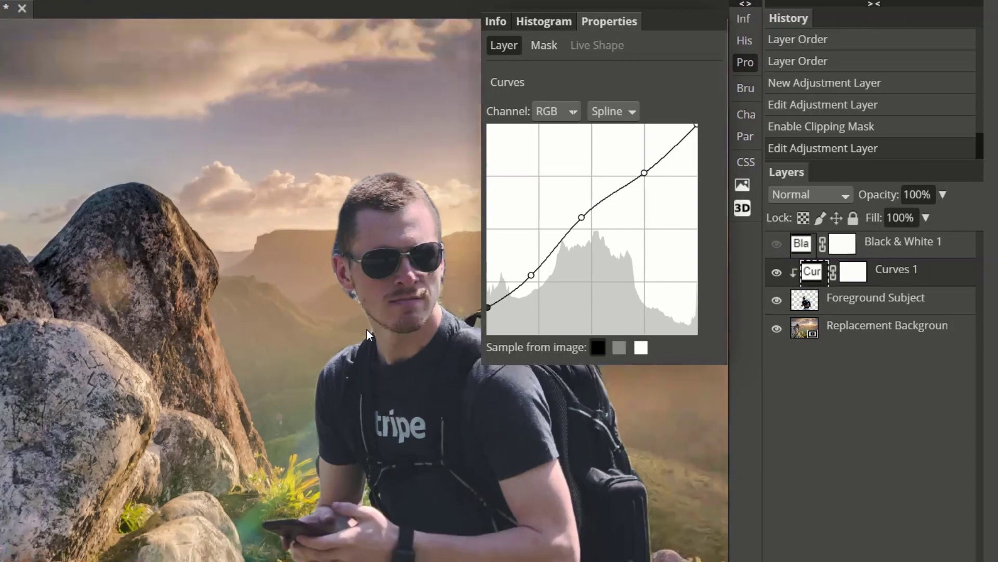
pyautogui.moveTo(399, 357); pyautogui.dragTo(312, 338)
pyautogui.scroll(-2, 335, 346)
pyautogui.scroll(2, 335, 343)
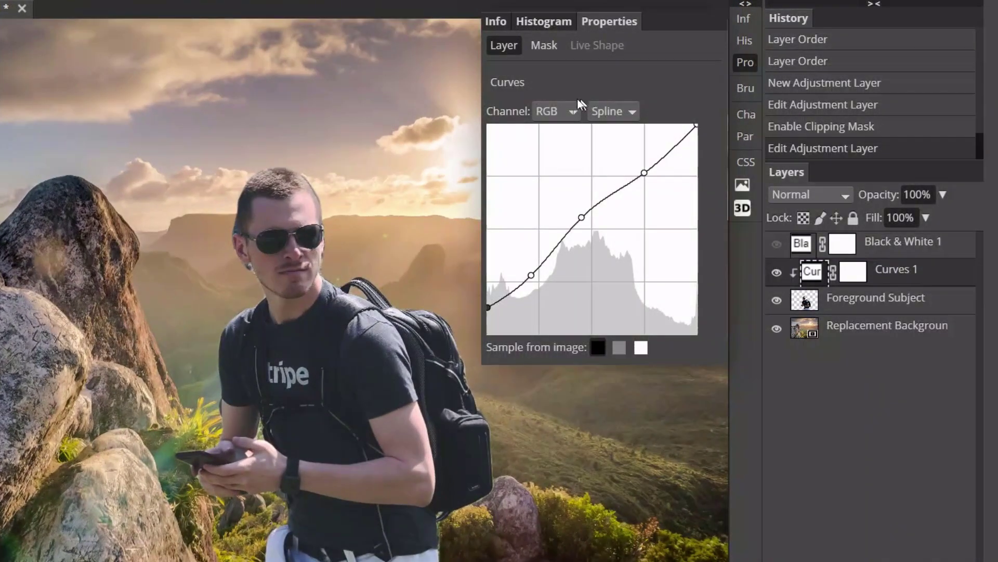
# - Adjust the midtones of the Curves 1 layer's Red, Green and Blue channels slightly to suit the warm background
pyautogui.click(572, 111)
pyautogui.click(567, 156)
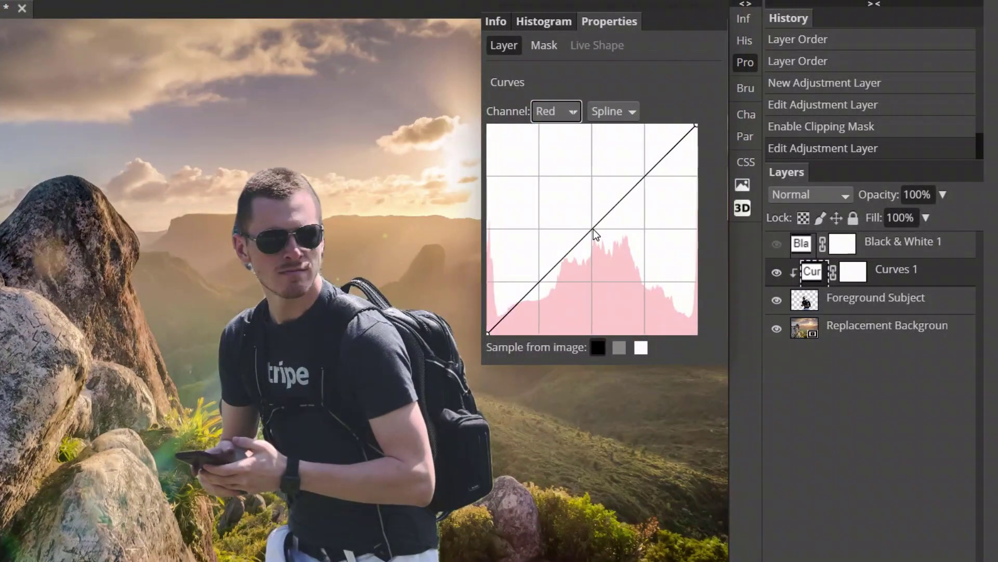
pyautogui.moveTo(594, 229); pyautogui.dragTo(588, 232)
pyautogui.click(554, 113)
pyautogui.click(551, 187)
pyautogui.click(552, 116)
pyautogui.click(552, 212)
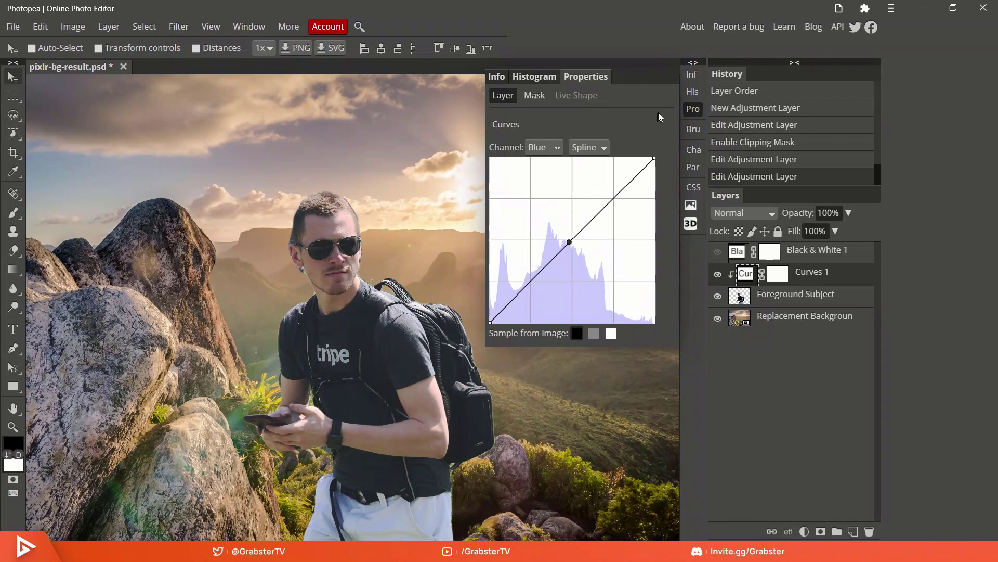
pyautogui.click(693, 108)
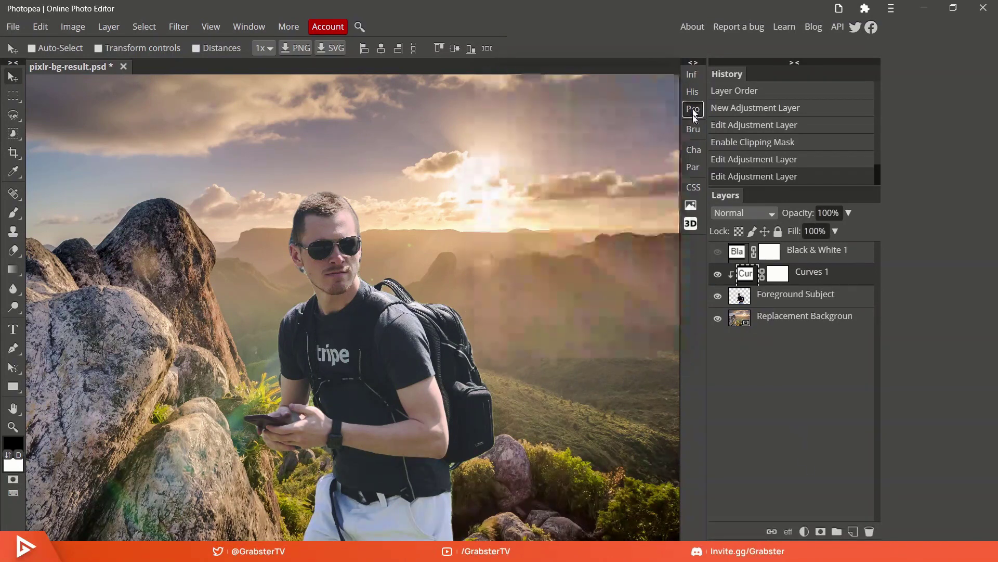
# - Try a red (fe0000) Color Fill layer with a different blending mode over the man
pyautogui.click(804, 531)
pyautogui.click(828, 113)
pyautogui.moveTo(267, 149); pyautogui.dragTo(278, 147)
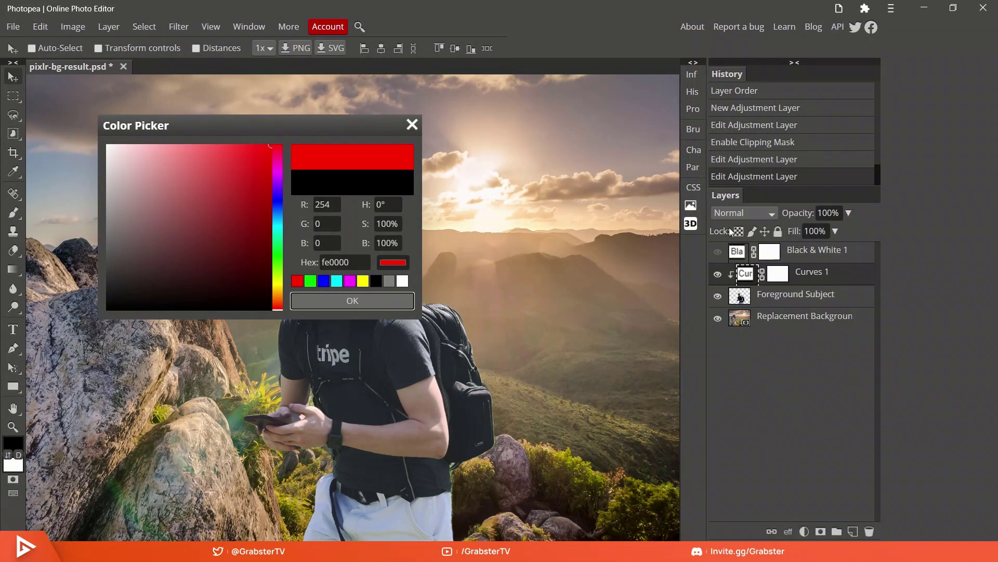
pyautogui.click(744, 213)
pyautogui.moveTo(773, 260); pyautogui.dragTo(803, 271)
pyautogui.click(754, 529)
# - Shift the midtone point of a colour channel in Curves 1 and delete the Color Fill layer
pyautogui.doubleClick(745, 296)
pyautogui.moveTo(587, 232); pyautogui.dragTo(567, 240)
pyautogui.click(548, 148)
pyautogui.click(541, 208)
pyautogui.click(806, 274)
pyautogui.click(869, 531)
# - Fine-tune the Green channel of the Curves 1 layer, keeping its midtones slightly raised
pyautogui.click(692, 109)
pyautogui.click(692, 109)
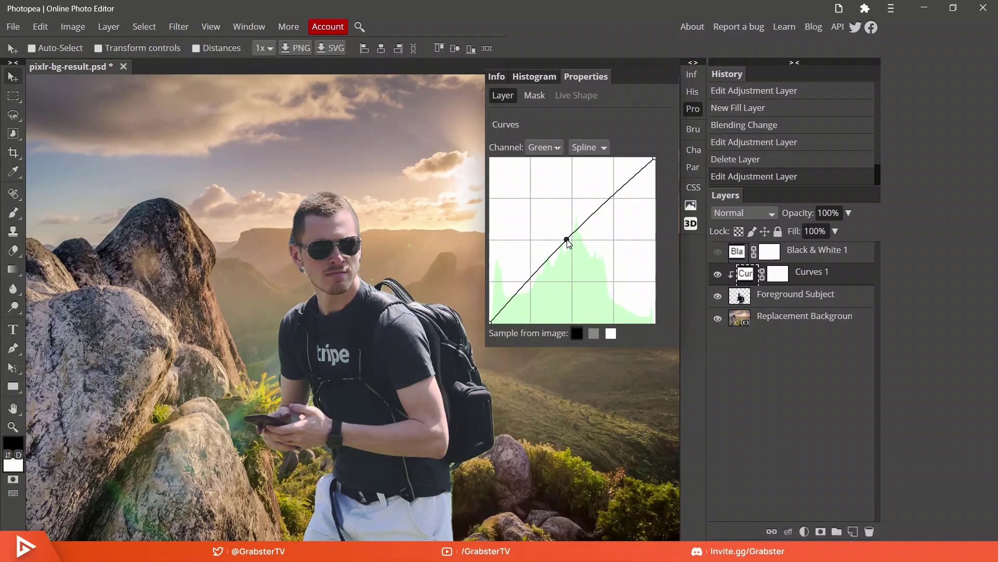
pyautogui.click(517, 285)
# - Place Main Image.jpg from the Graphics folder into the document as a layer above Curves 1
pyautogui.scroll(-2, 517, 285)
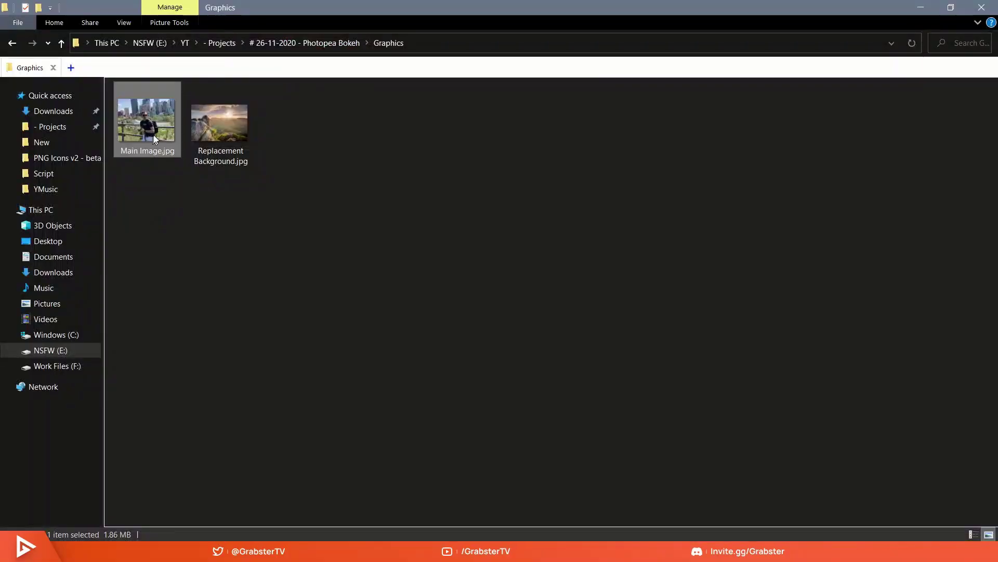
pyautogui.moveTo(154, 135); pyautogui.dragTo(151, 520)
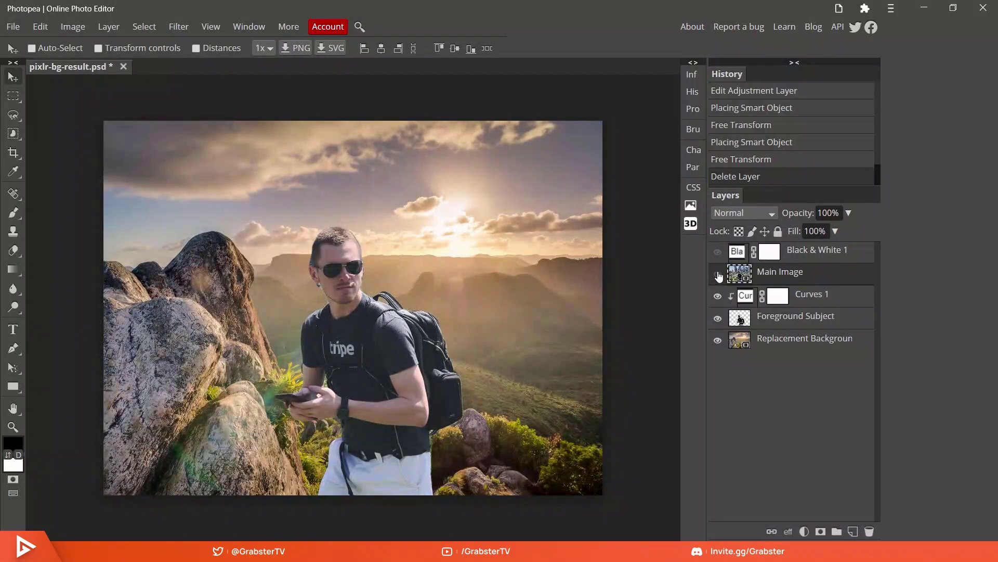
# - Compare the original photo with the finished composite by repeatedly showing and hiding the Main Image layer
pyautogui.click(718, 274)
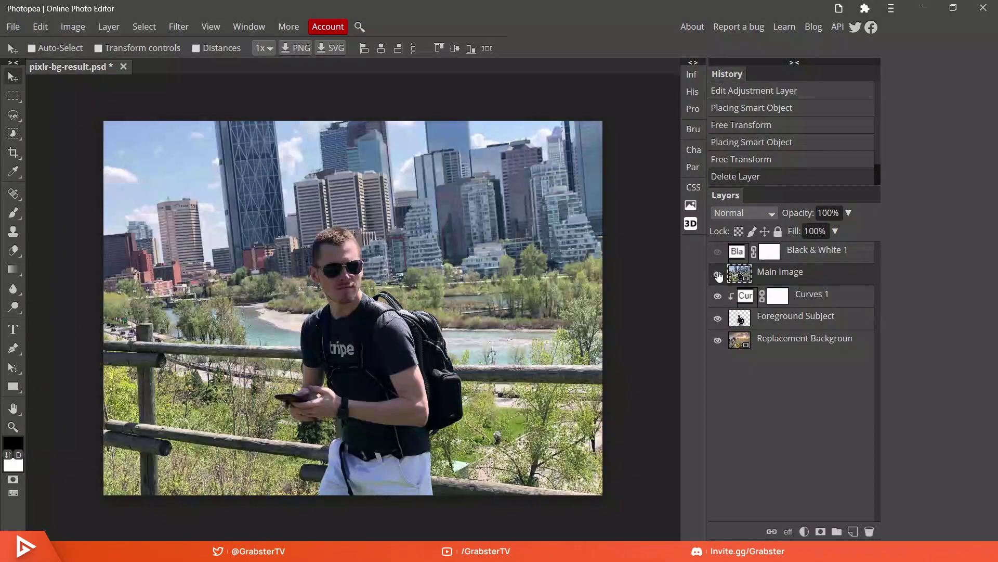
pyautogui.click(718, 276)
pyautogui.click(719, 276)
pyautogui.click(718, 275)
pyautogui.click(718, 276)
pyautogui.click(719, 276)
pyautogui.click(719, 275)
pyautogui.click(718, 275)
pyautogui.click(717, 275)
pyautogui.click(716, 277)
pyautogui.click(716, 276)
pyautogui.click(716, 277)
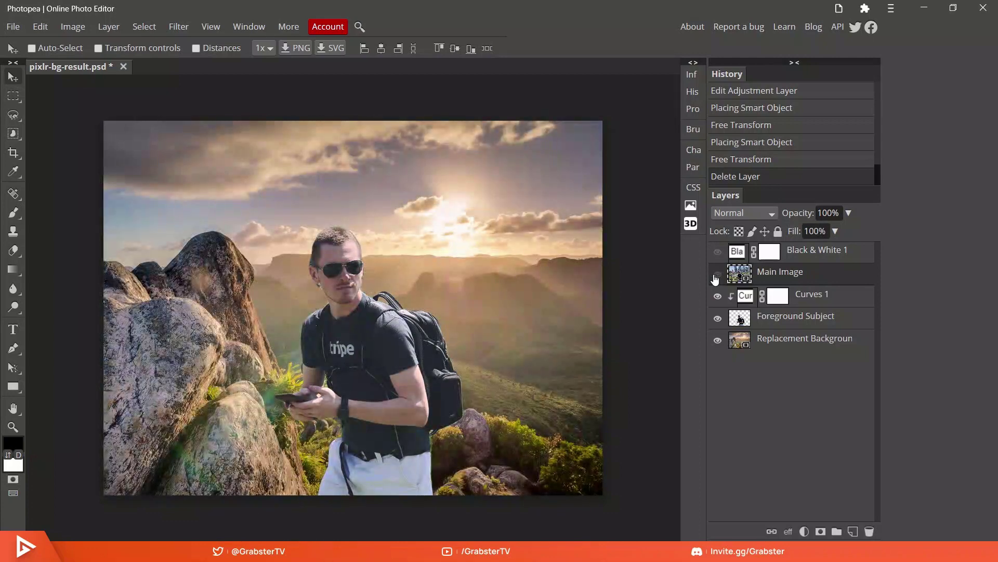
pyautogui.click(716, 277)
pyautogui.click(716, 276)
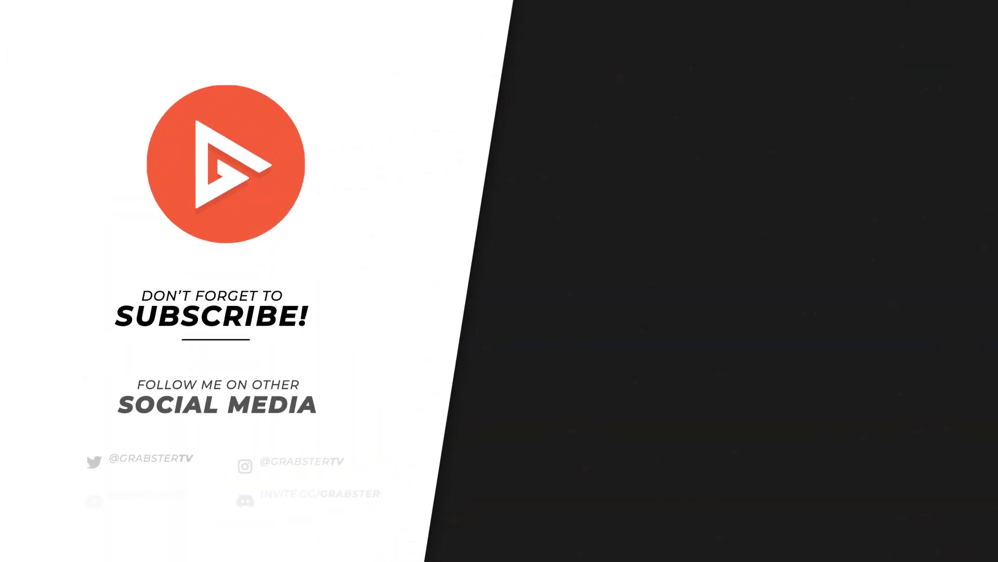